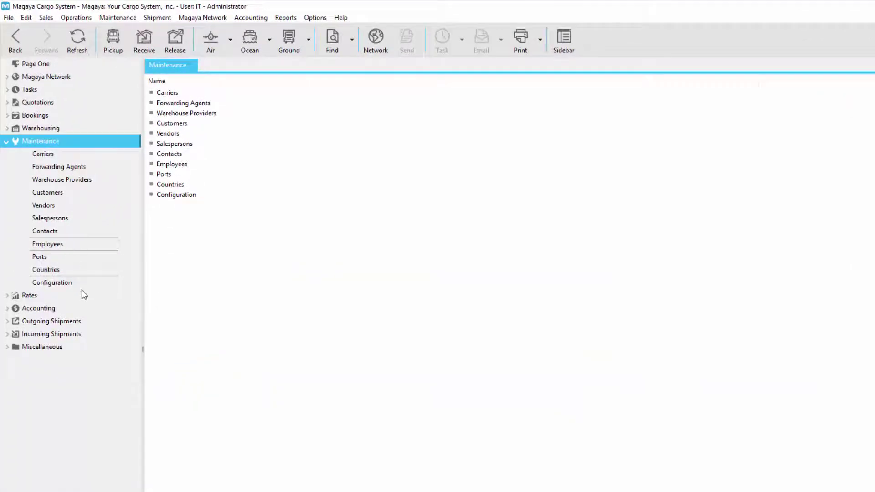
# Step: Open the Configuration settings at the Transaction Tracking page
pyautogui.click(83, 286)
pyautogui.click(235, 465)
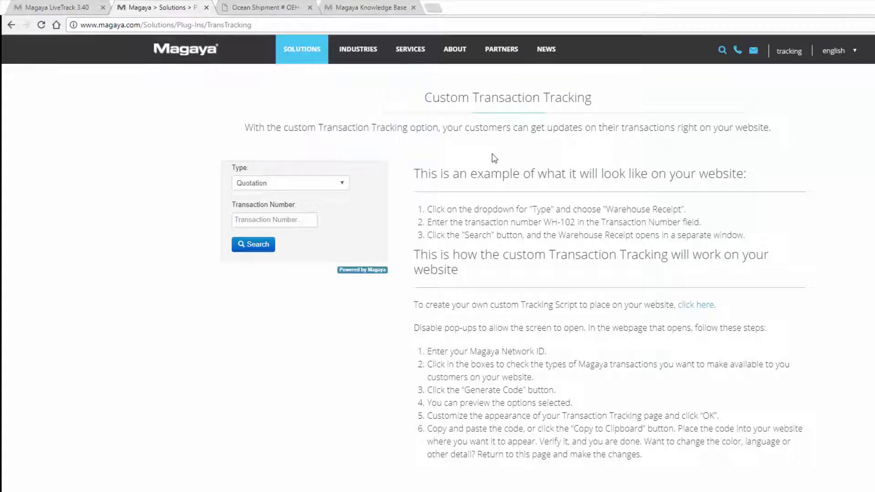
# Step: Try the sample form's Type and Transaction Number fields, then view ocean shipment OEH-1006's tracking page
pyautogui.click(347, 183)
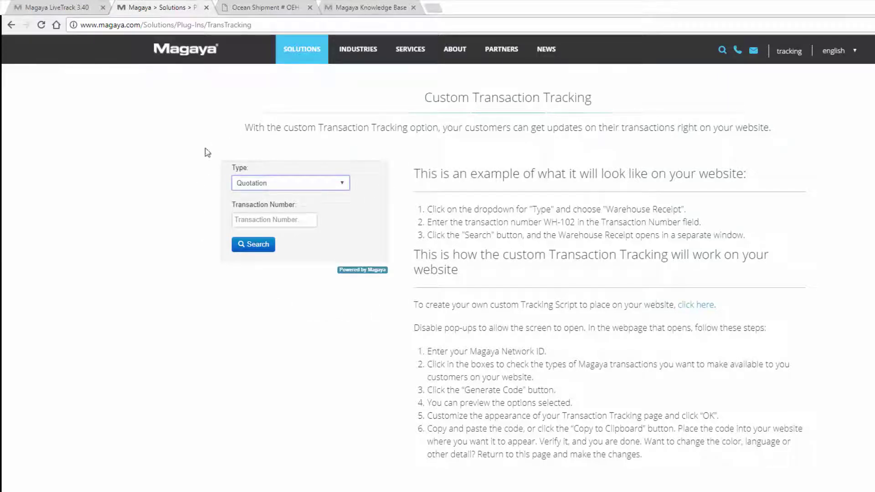
pyautogui.click(345, 182)
pyautogui.click(346, 182)
pyautogui.click(294, 216)
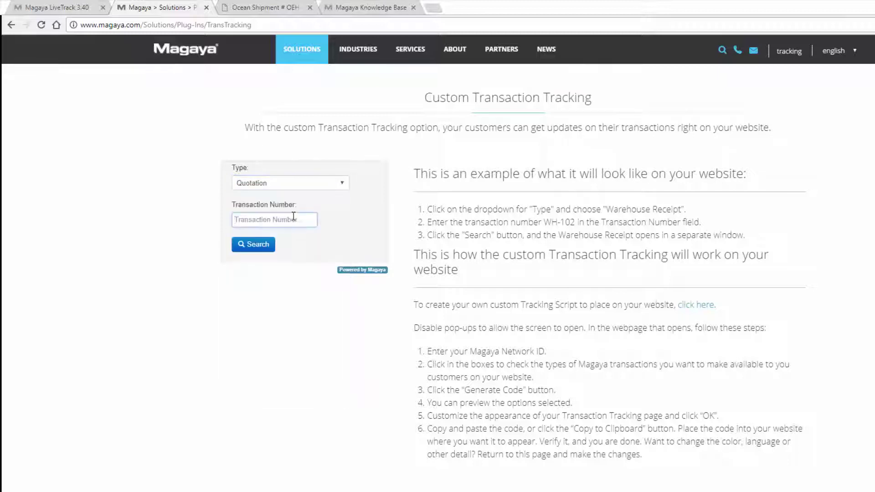
pyautogui.click(268, 246)
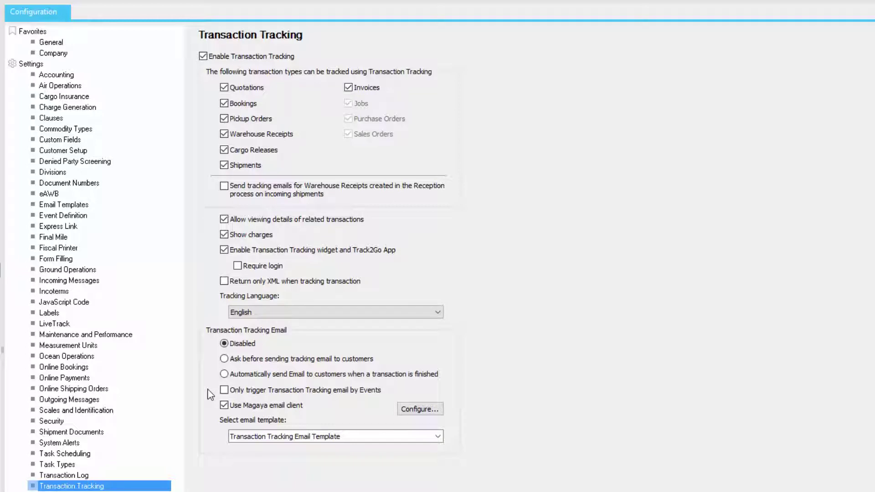
# Step: Review the tracking event definitions, starting a new event definition
pyautogui.click(88, 216)
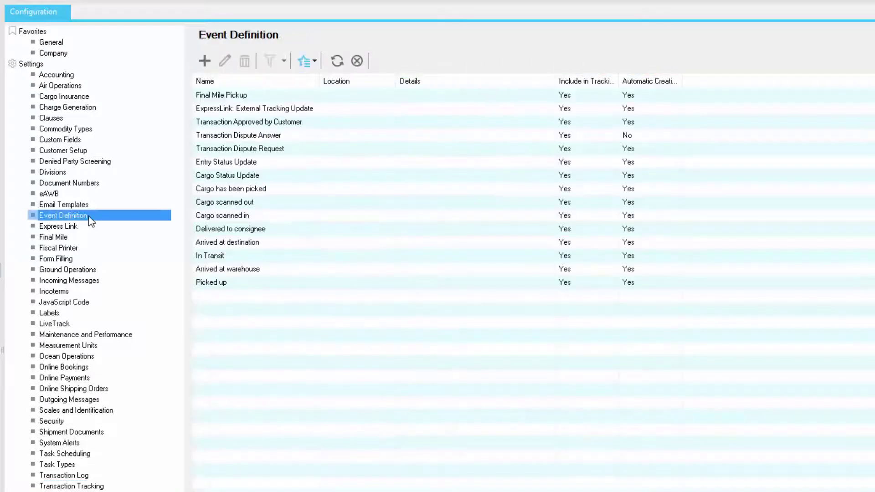
pyautogui.hotkey('ctrl', 'n')
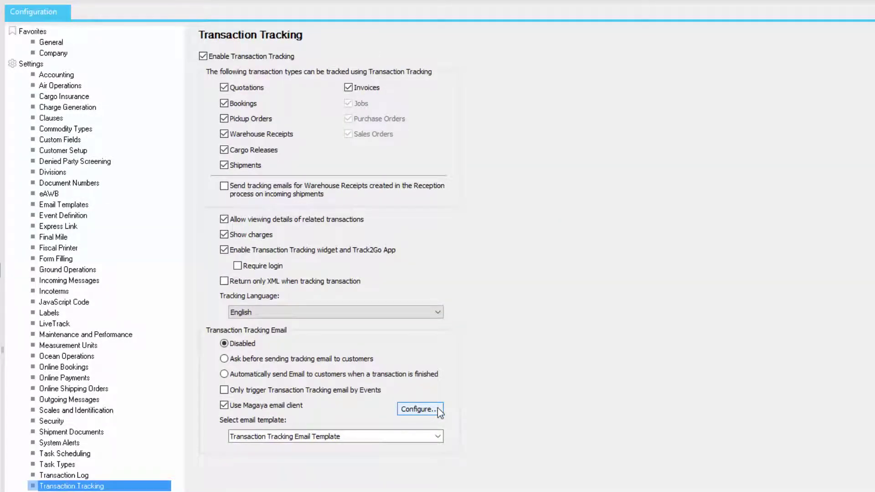
pyautogui.click(438, 410)
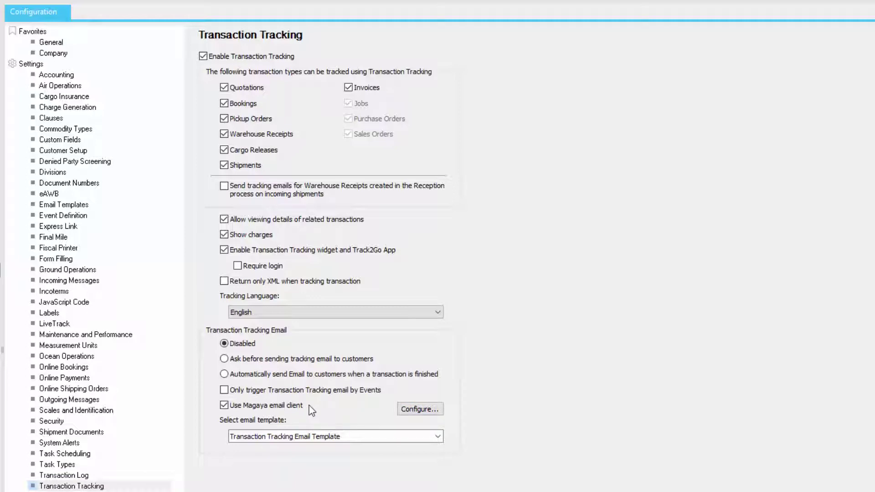
# Step: Browse the tracking email templates, then return to the Maintenance list
pyautogui.click(376, 437)
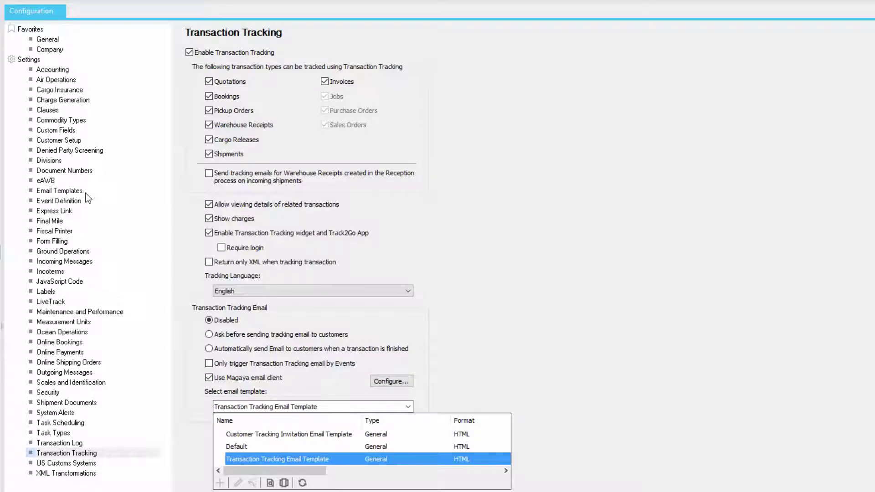
pyautogui.click(64, 191)
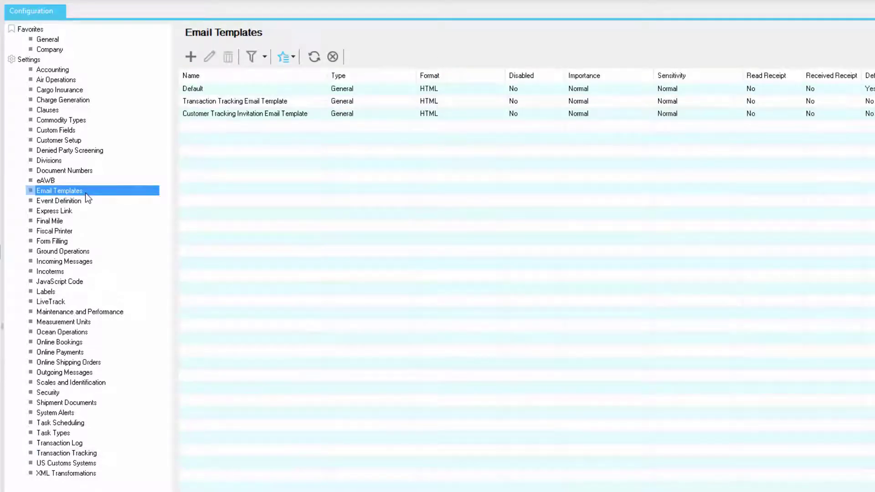
pyautogui.click(62, 178)
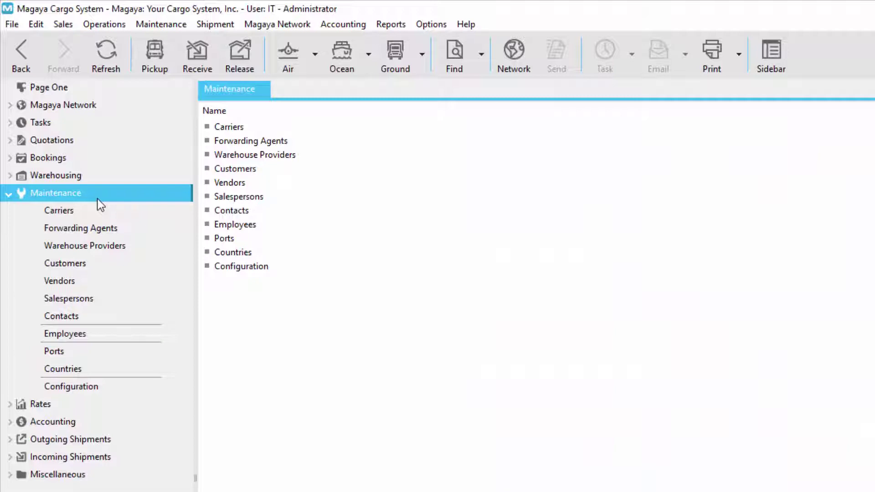
# Step: Set Consignee Representative's transaction tracking emails to 'Customize default configuration'
pyautogui.click(130, 228)
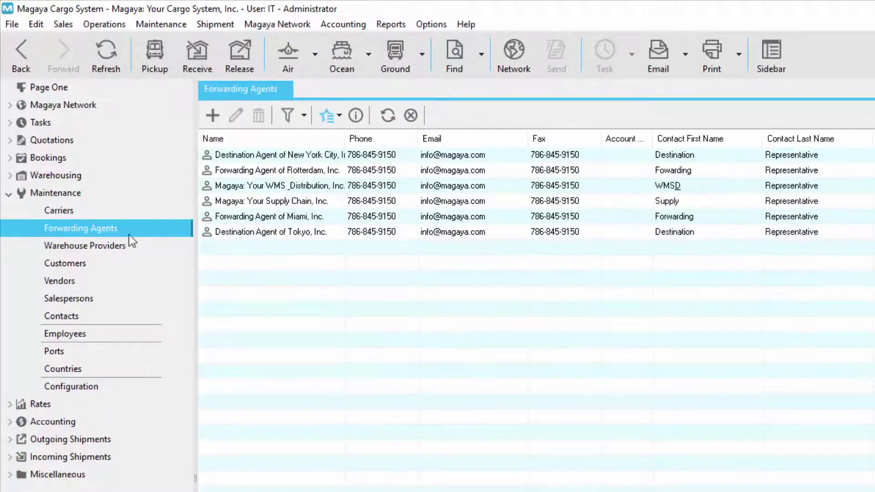
pyautogui.click(120, 264)
pyautogui.click(129, 316)
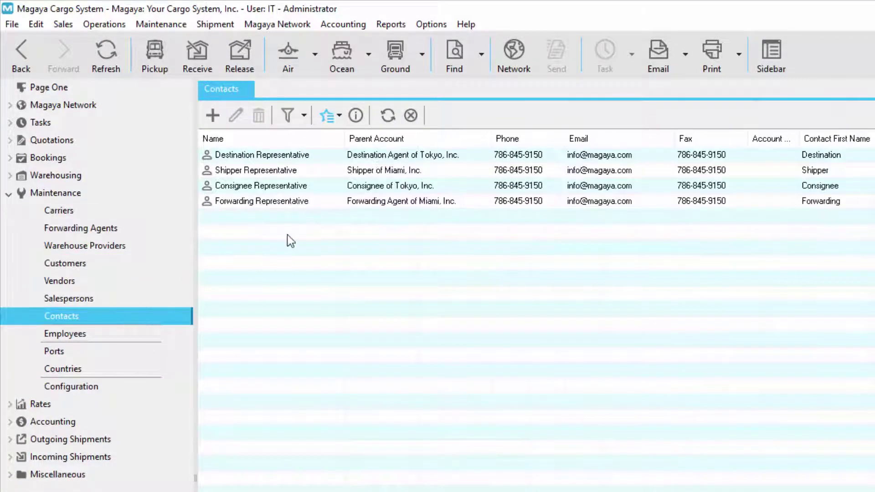
pyautogui.click(327, 187)
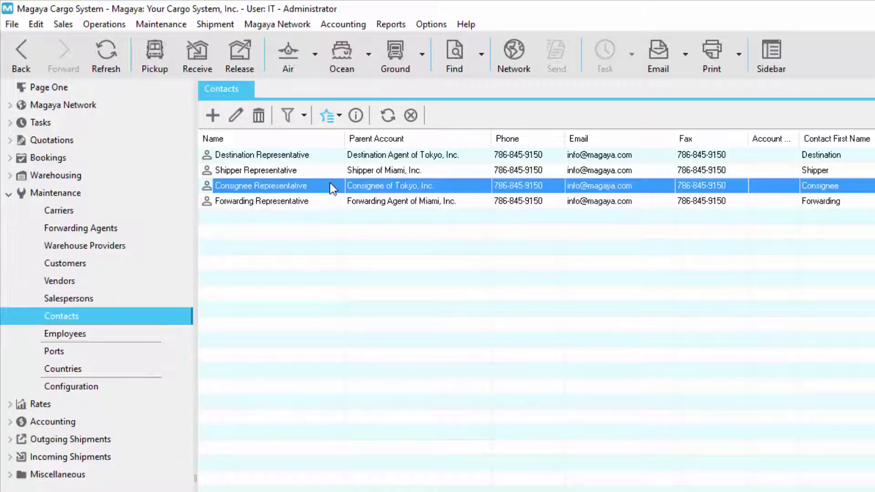
pyautogui.click(338, 122)
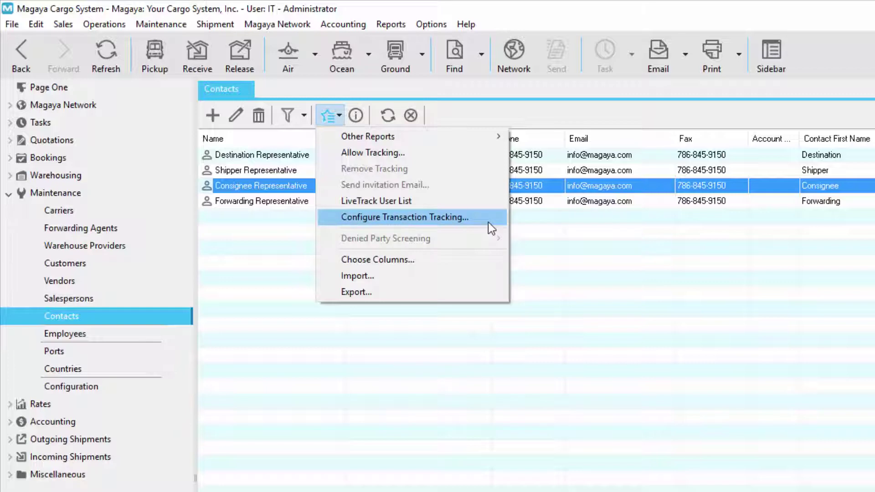
pyautogui.rightClick(313, 185)
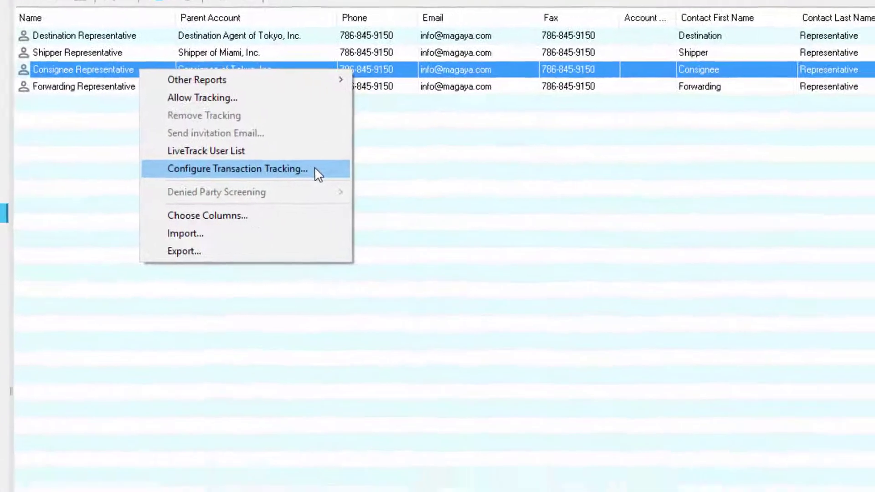
pyautogui.click(469, 276)
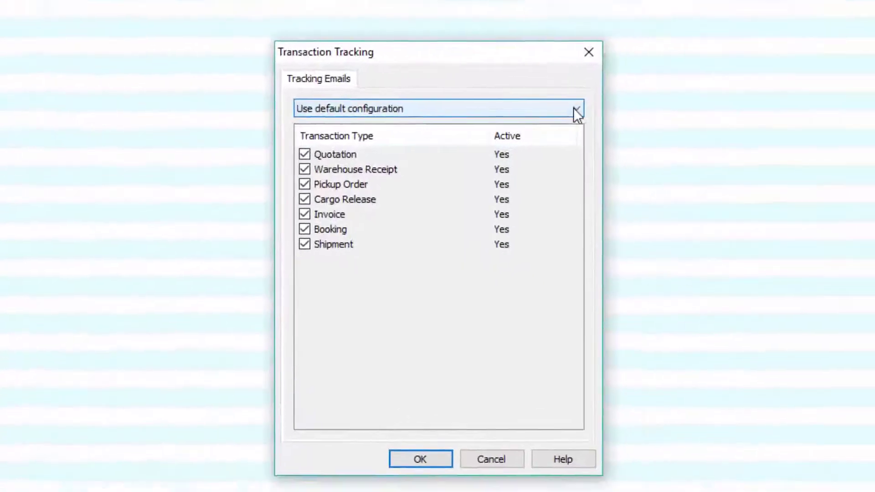
pyautogui.click(565, 101)
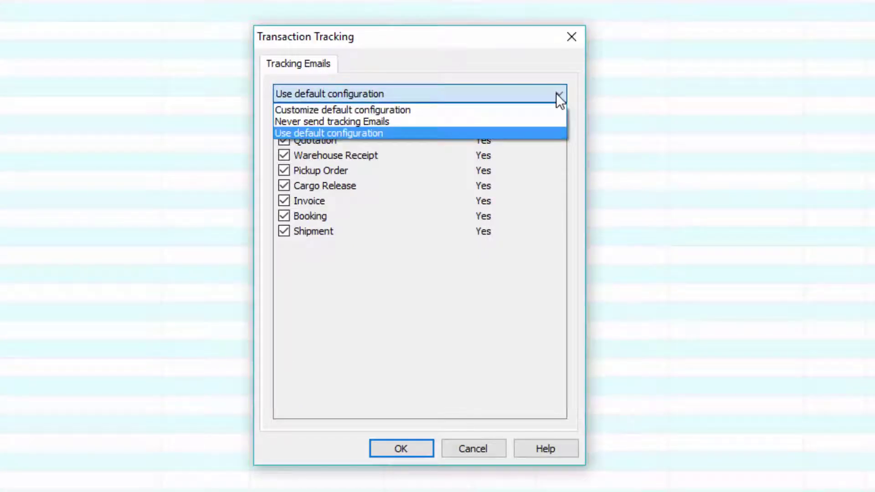
pyautogui.click(502, 110)
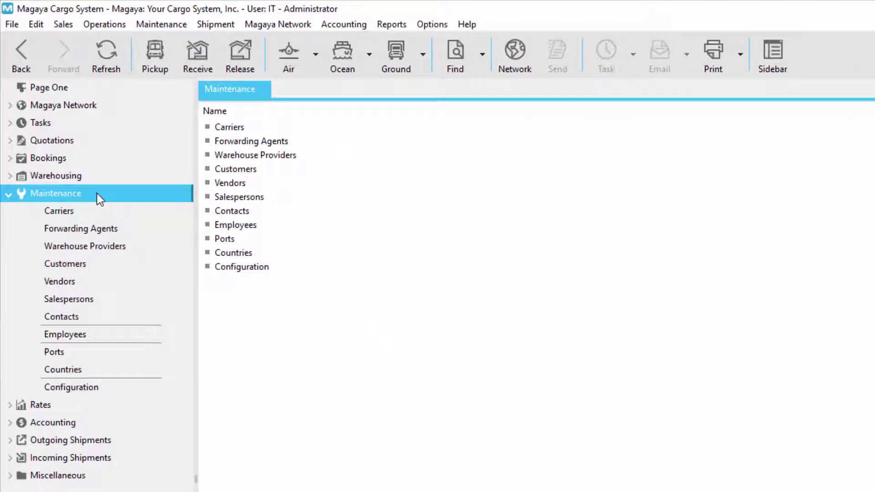
# Step: Review the LiveTrack charge display settings, then move through Maintenance to the Customers list
pyautogui.click(121, 390)
pyautogui.click(317, 448)
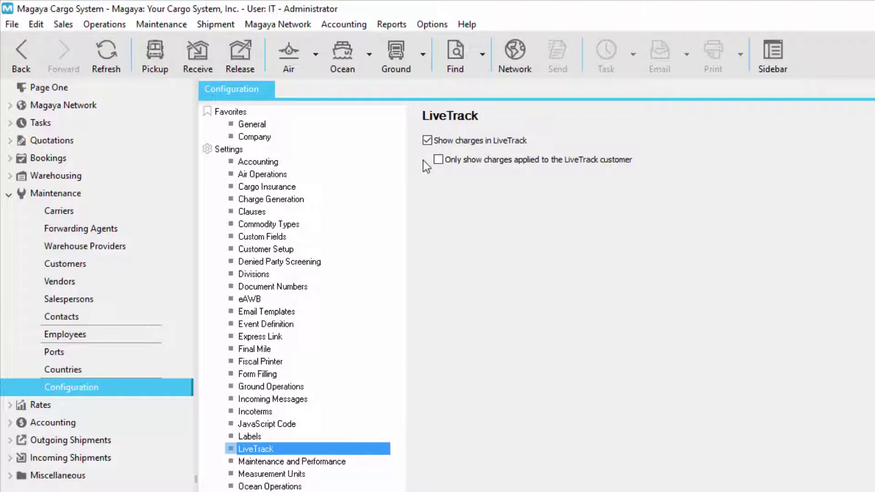
pyautogui.click(94, 197)
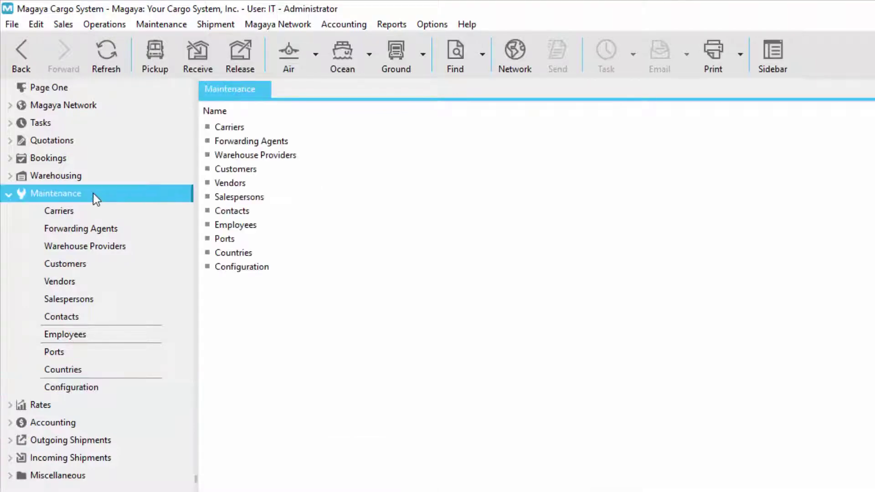
pyautogui.click(139, 231)
pyautogui.click(138, 263)
# Step: Start Allow Tracking for the Consignee Representative contact from the Contacts list
pyautogui.click(132, 319)
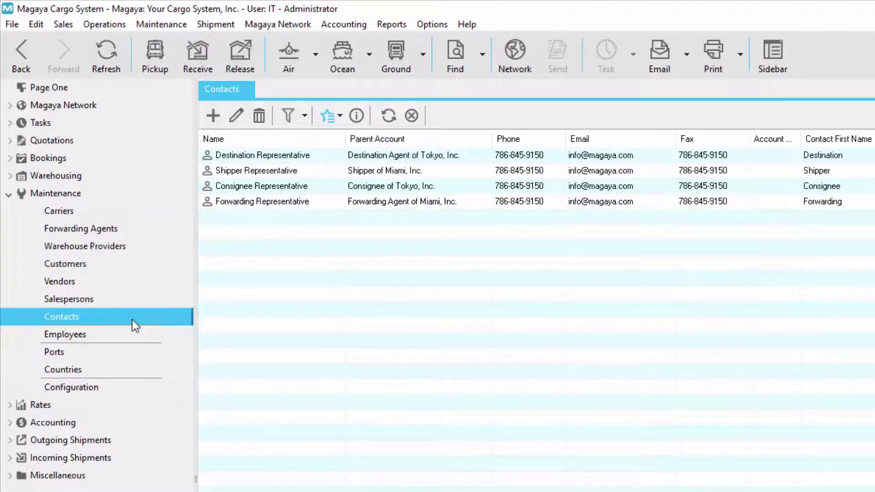
pyautogui.click(332, 190)
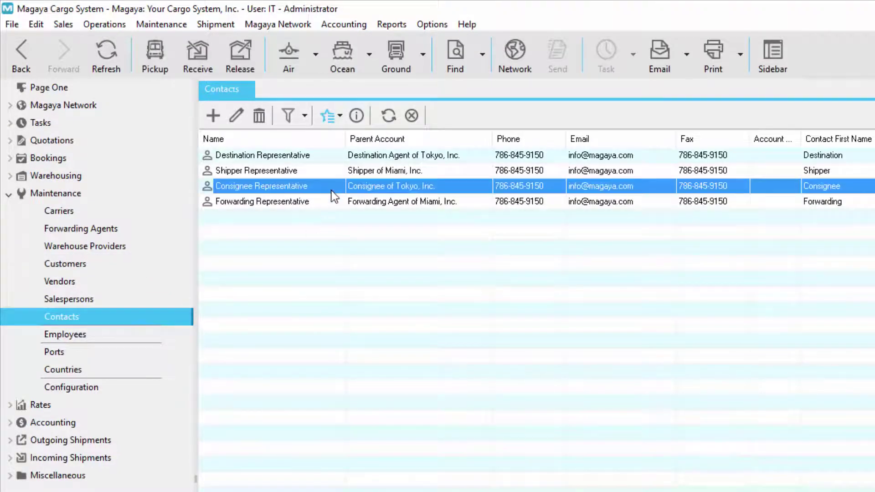
pyautogui.click(339, 122)
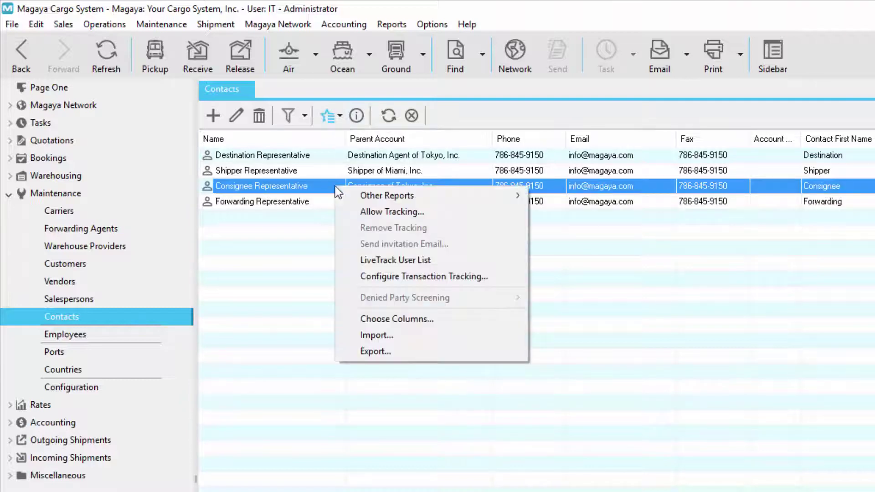
pyautogui.click(436, 211)
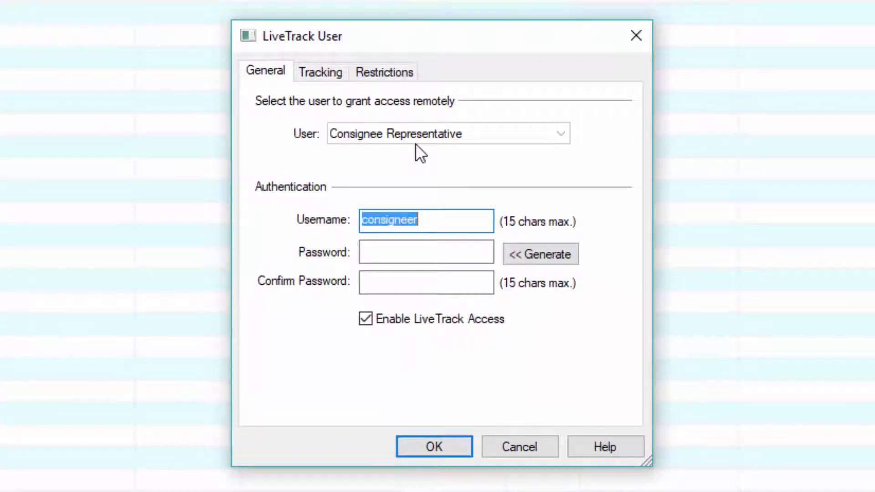
# Step: Adjust the suggested LiveTrack username, auto-generate a password, and show the tracking permissions
pyautogui.click(431, 223)
pyautogui.press('BackSpace')
pyautogui.write('4')
pyautogui.click(465, 250)
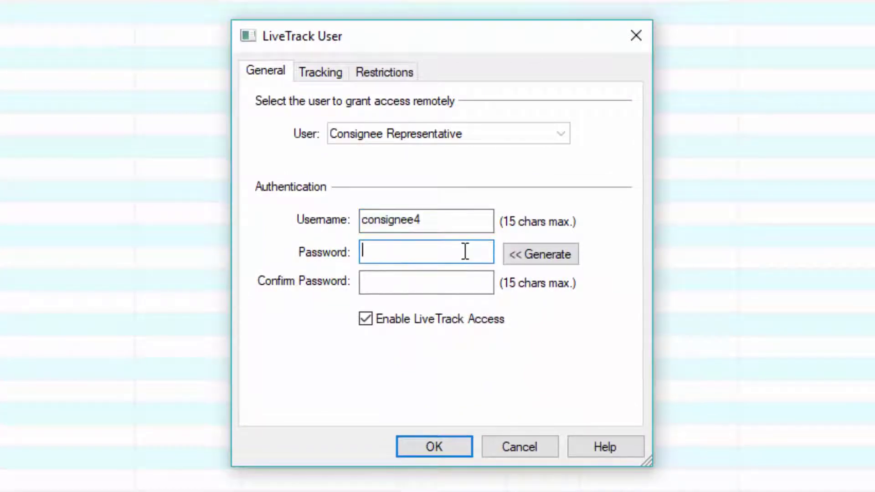
pyautogui.click(570, 259)
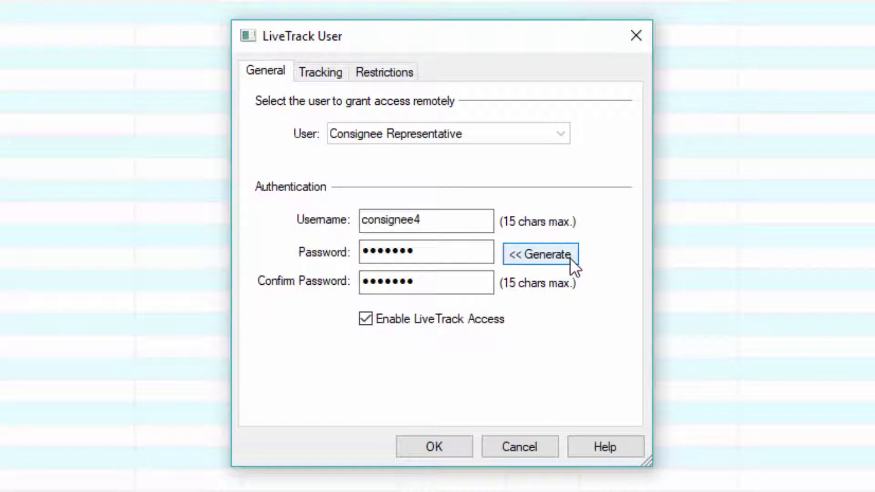
pyautogui.click(570, 258)
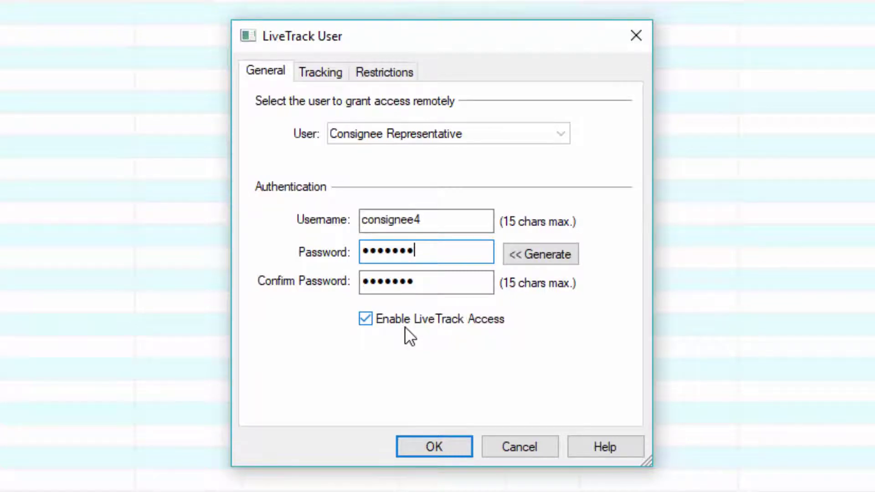
pyautogui.click(344, 77)
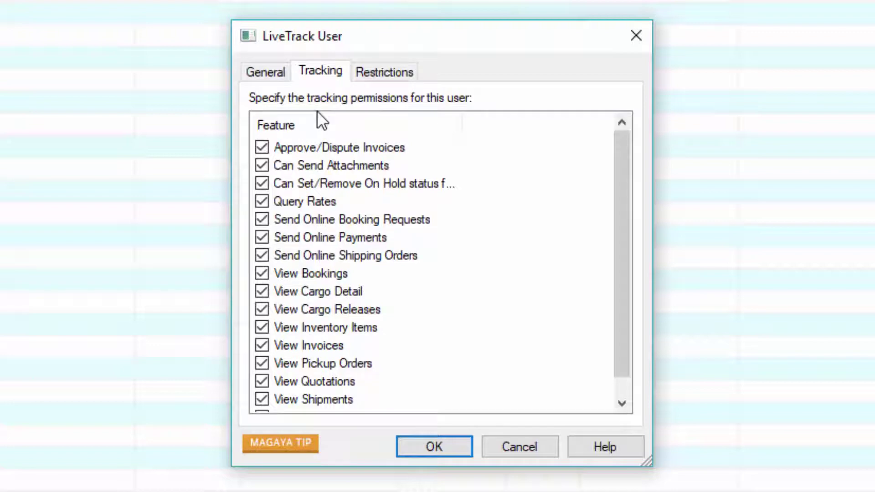
# Step: Widen the Feature column and review permissions like Send Online Shipping Orders and View Warehouse Receipts
pyautogui.moveTo(462, 123); pyautogui.dragTo(492, 125)
pyautogui.click(425, 254)
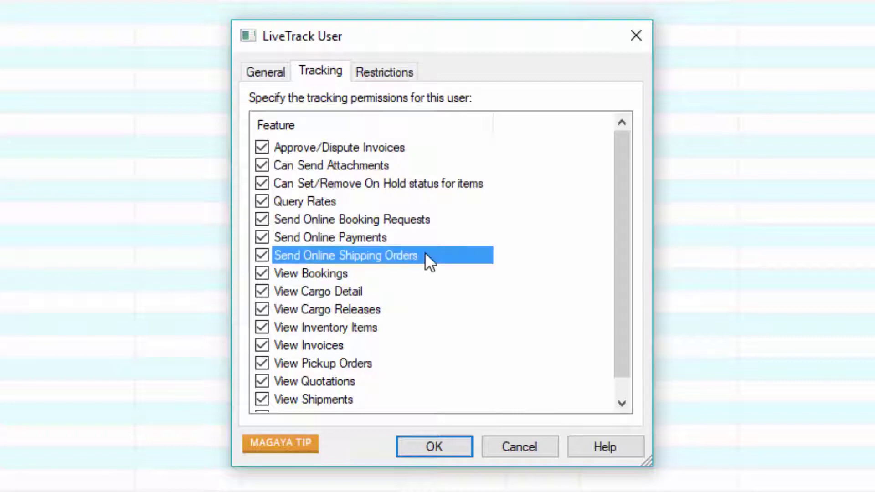
pyautogui.click(620, 403)
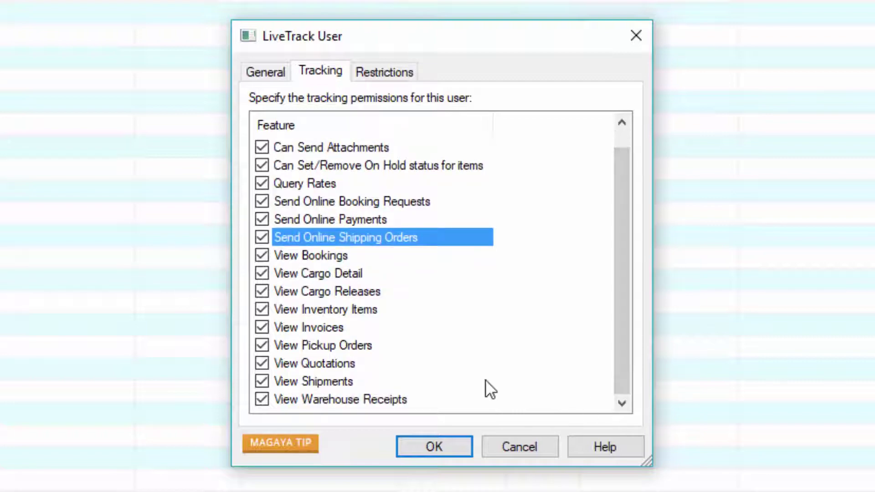
pyautogui.click(386, 400)
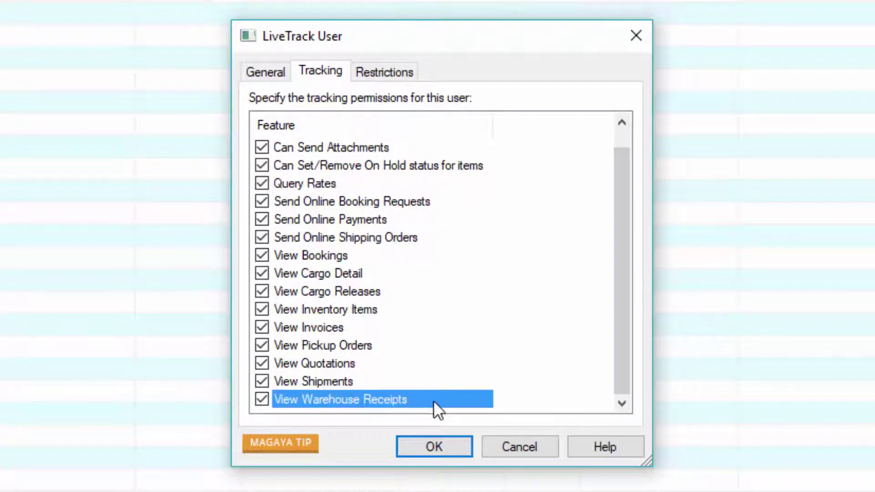
# Step: Confirm no Origin, Destination, Transport Mode or Division restrictions, then save the LiveTrack user
pyautogui.click(401, 72)
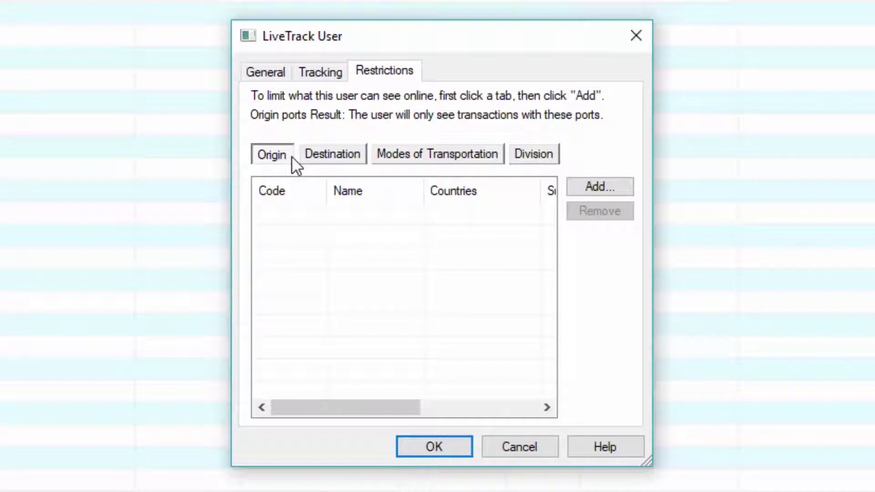
pyautogui.click(360, 156)
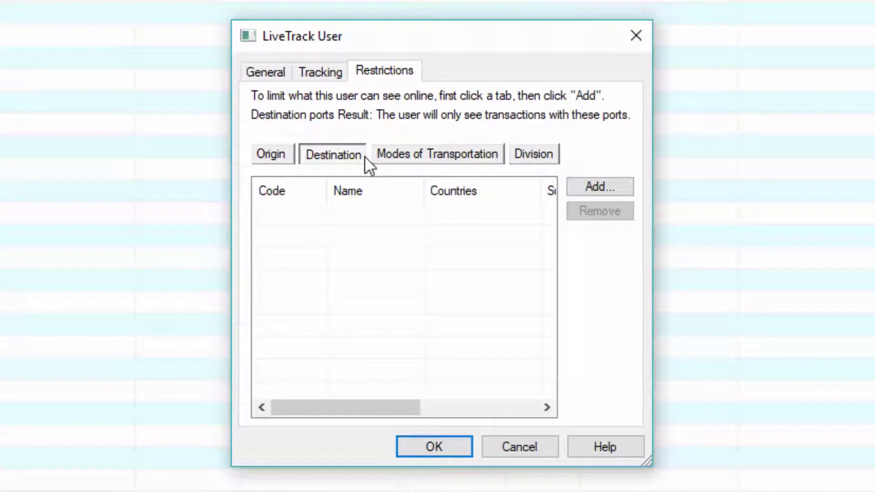
pyautogui.click(501, 159)
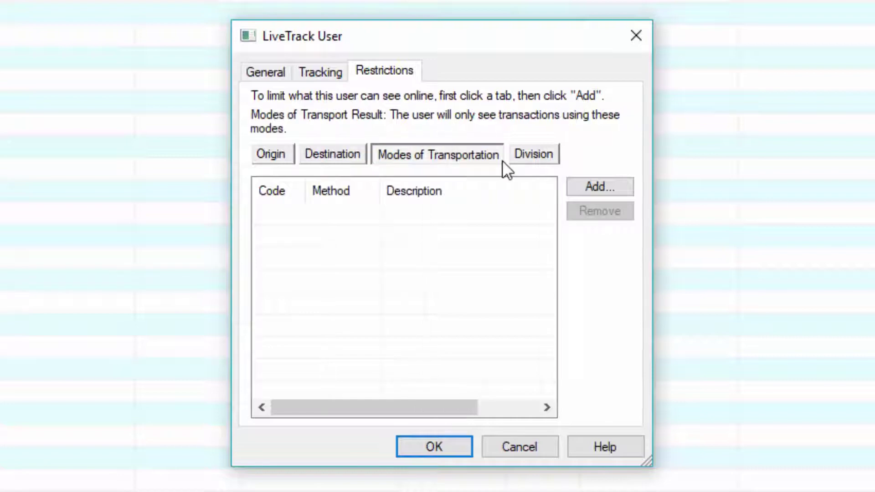
pyautogui.click(557, 159)
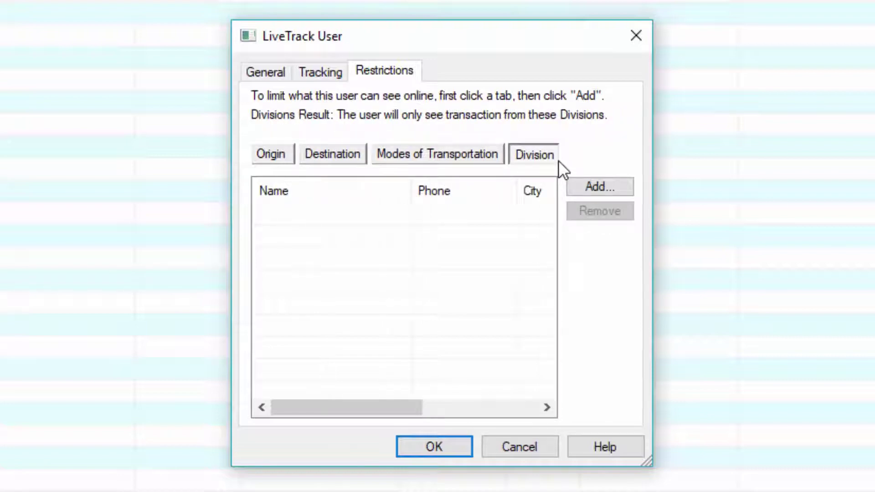
pyautogui.click(623, 190)
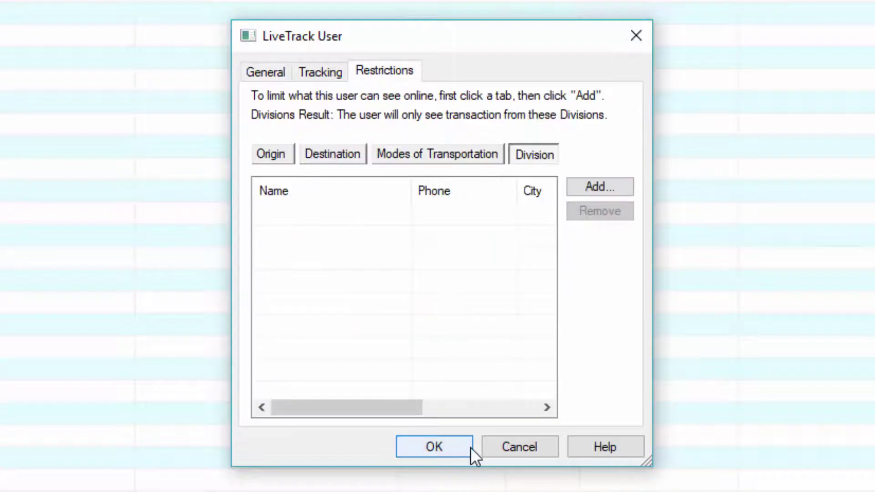
pyautogui.click(470, 447)
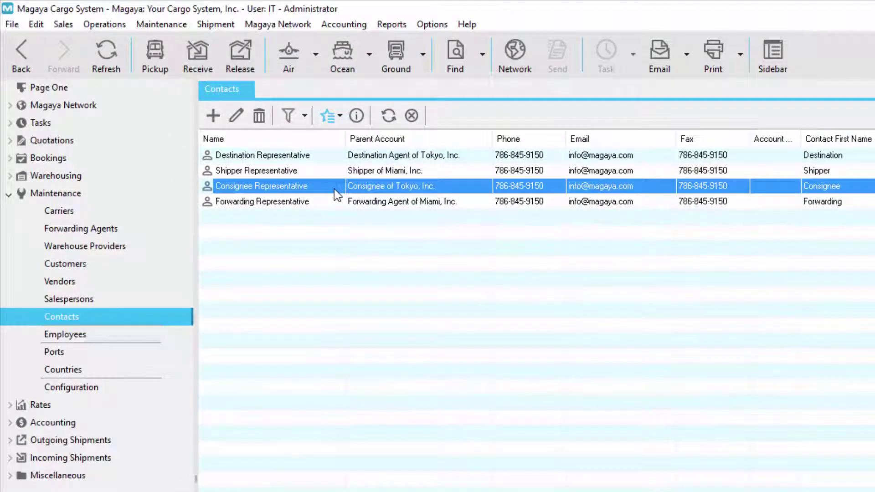
# Step: Draft the LiveTrack invitation email to the consignee and review its three login lines
pyautogui.rightClick(335, 189)
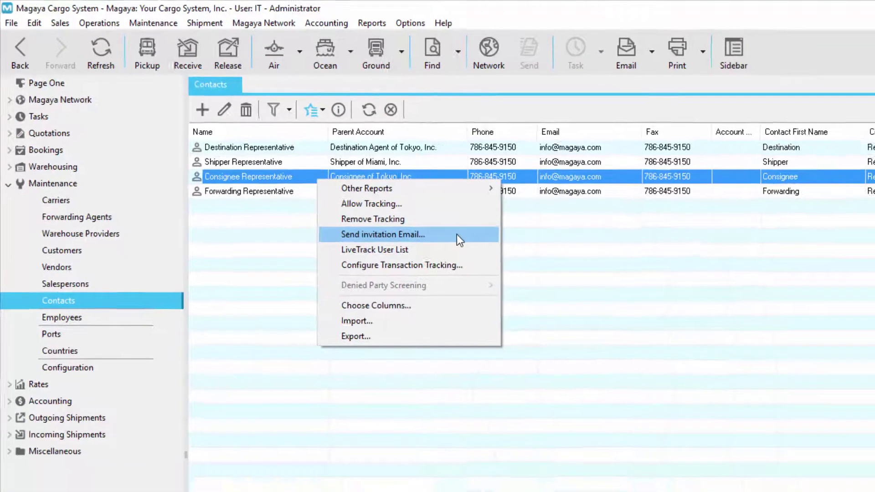
pyautogui.click(481, 247)
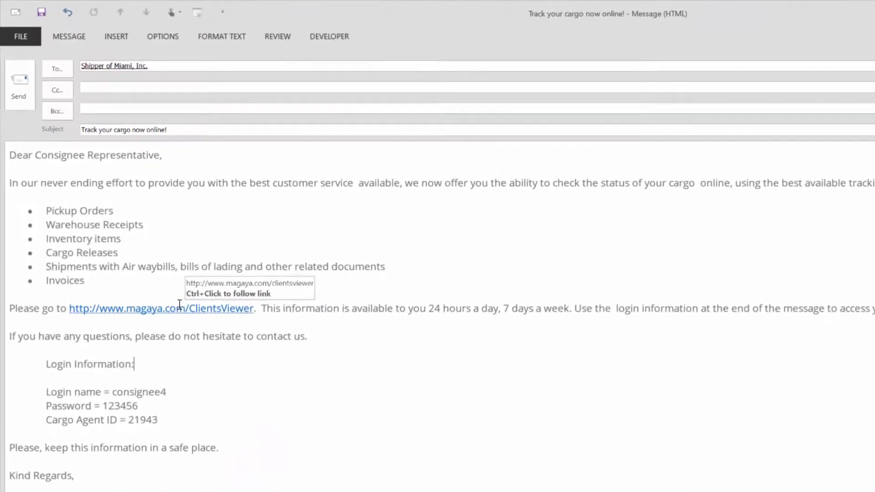
pyautogui.moveTo(162, 420); pyautogui.dragTo(39, 392)
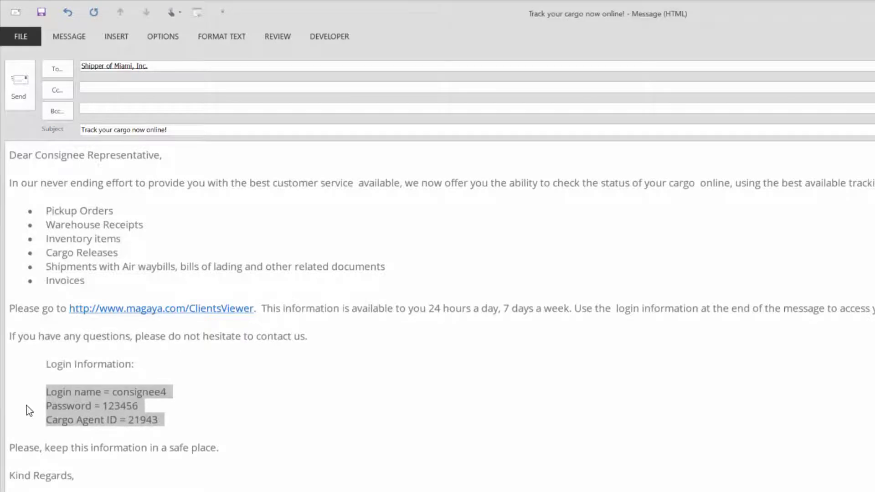
pyautogui.click(337, 404)
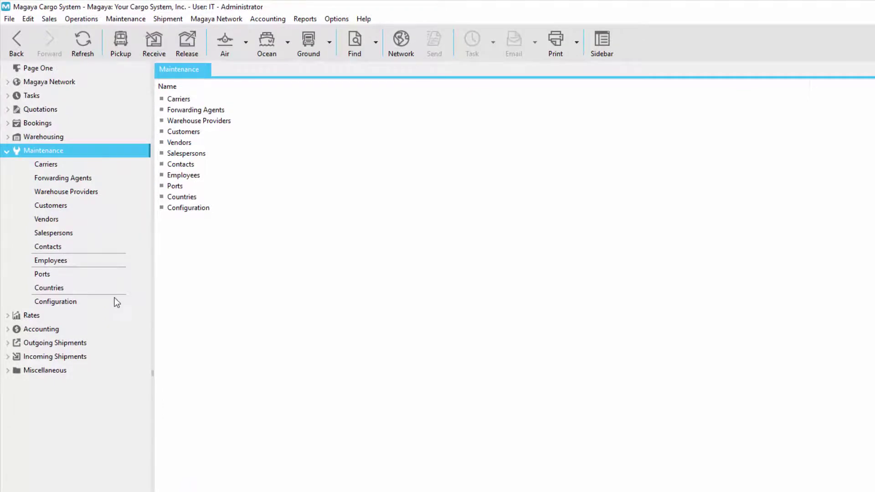
# Step: Review the email templates and the default tracking invitation template in Outgoing Messages
pyautogui.click(115, 299)
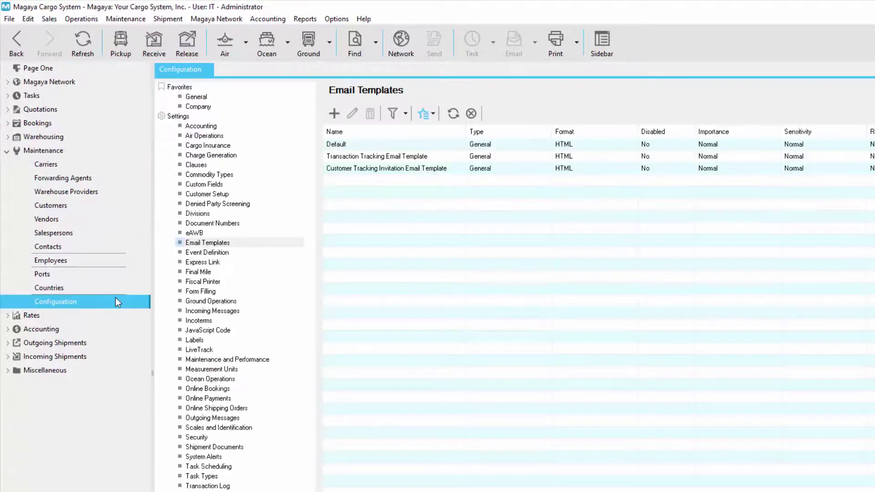
pyautogui.click(258, 242)
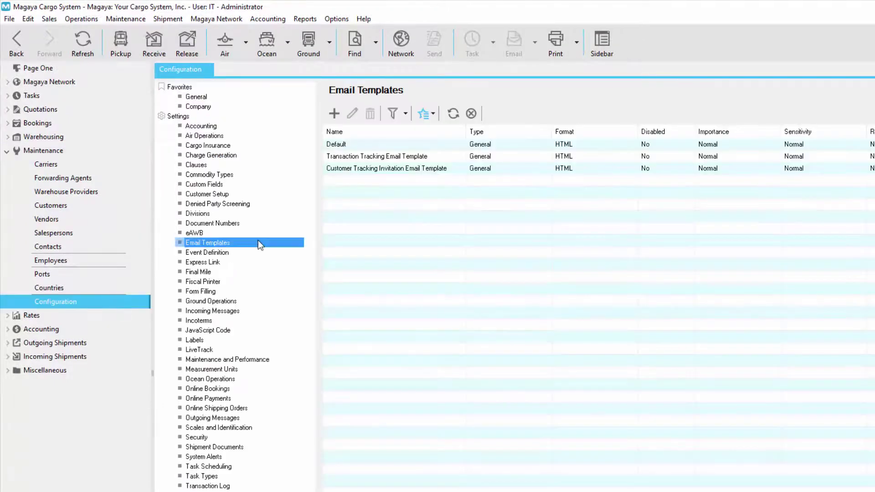
pyautogui.doubleClick(456, 169)
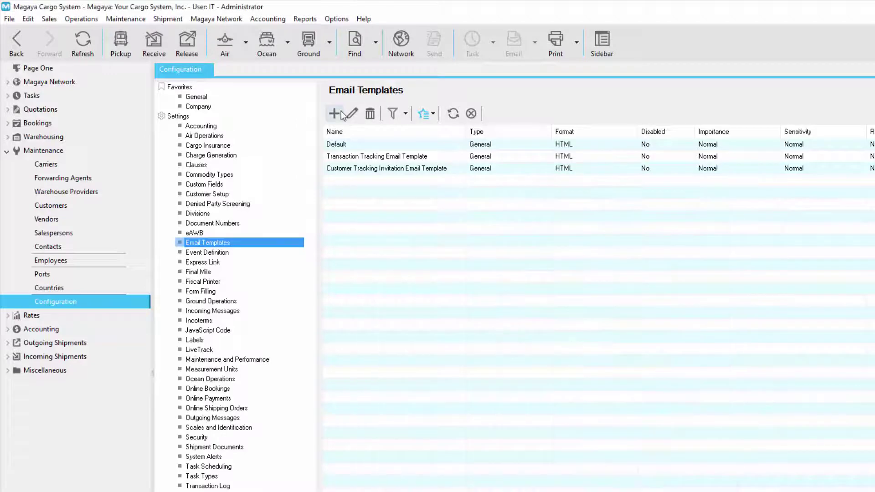
pyautogui.click(341, 111)
pyautogui.click(247, 418)
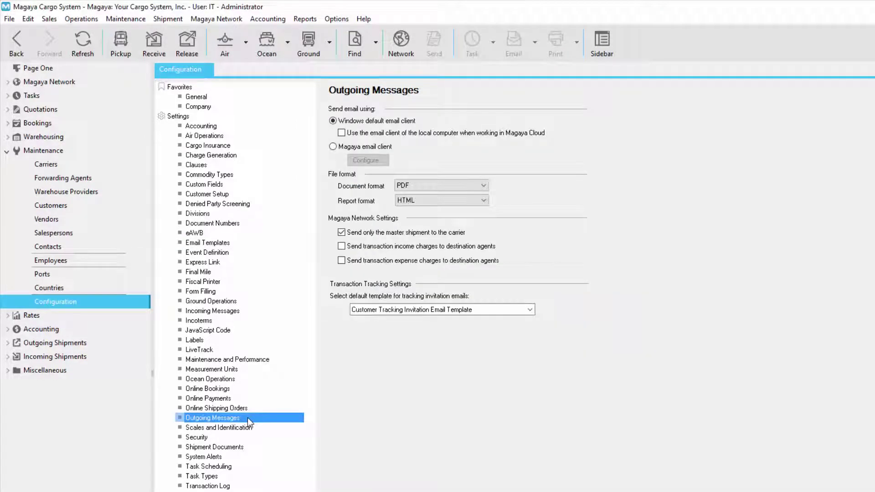
pyautogui.click(501, 313)
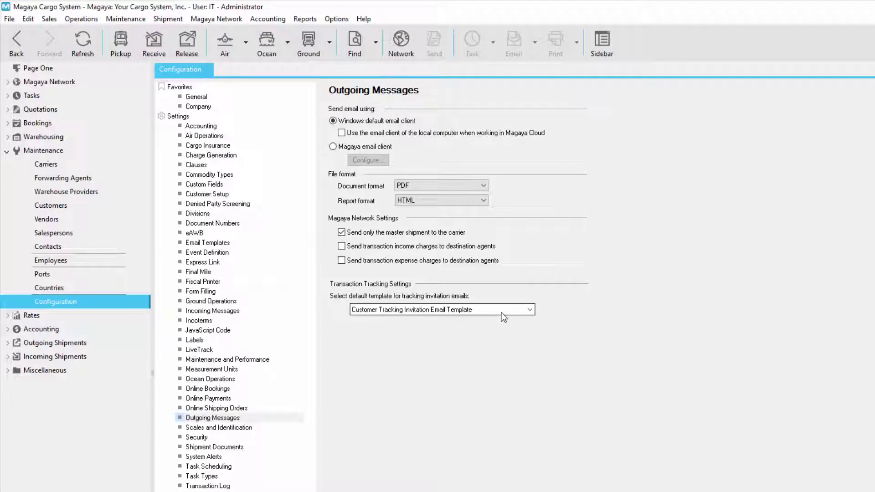
# Step: Check Customer Setup, then add a new system alert and list its trigger events
pyautogui.click(240, 197)
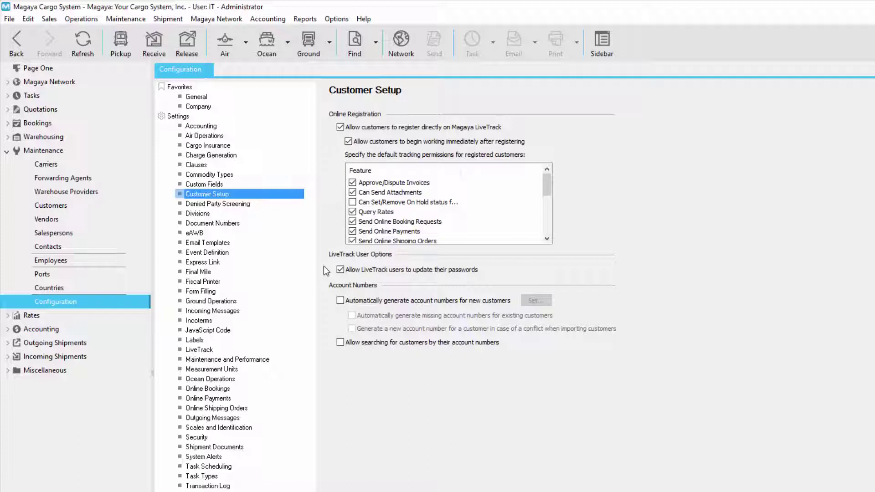
pyautogui.click(204, 456)
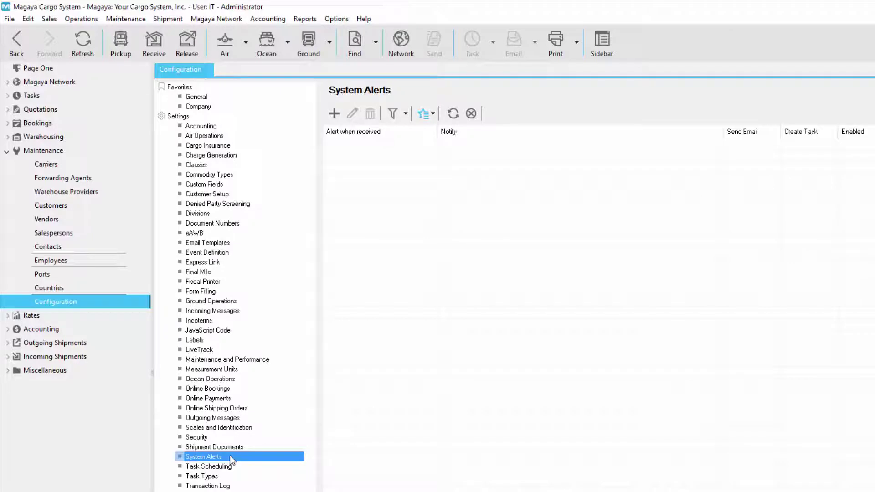
pyautogui.click(338, 118)
pyautogui.click(664, 268)
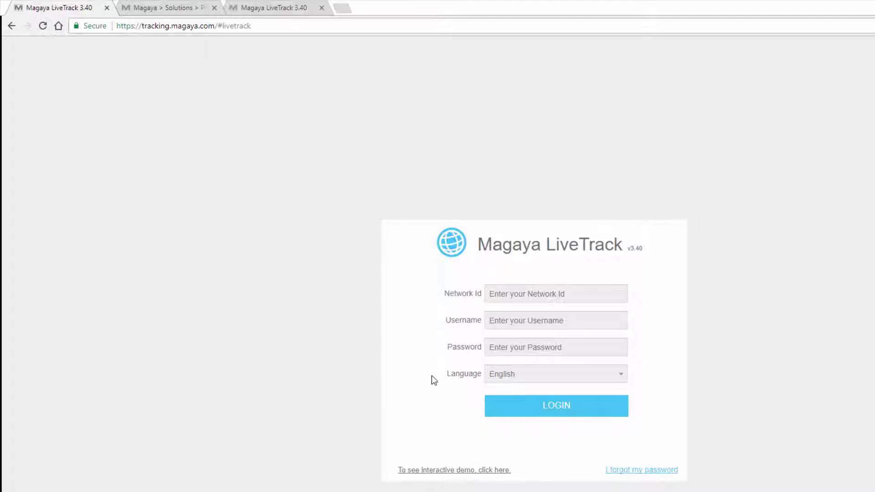
# Step: Load the LiveTrack URL with orgname and color parameters to show the branded login page
pyautogui.click(362, 25)
pyautogui.write('https://tracking.magaya.com/?orgname=21943&color=gray#livetrack')
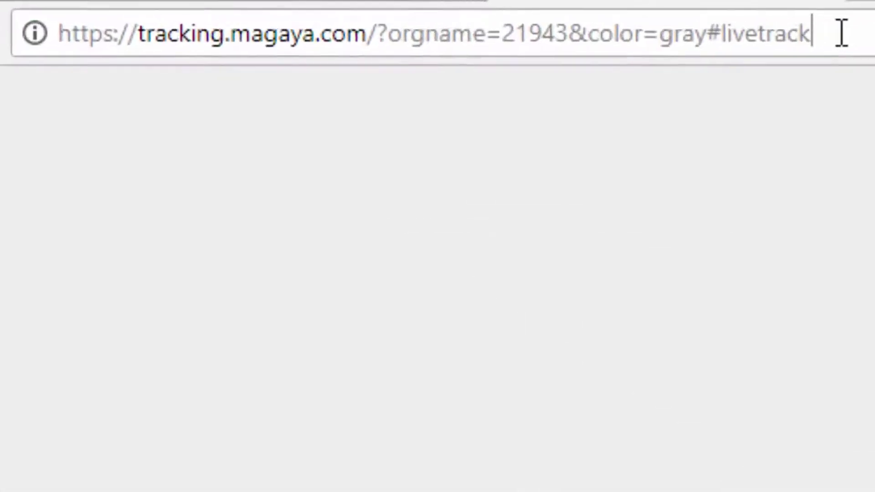
pyautogui.moveTo(860, 33); pyautogui.dragTo(9, 43)
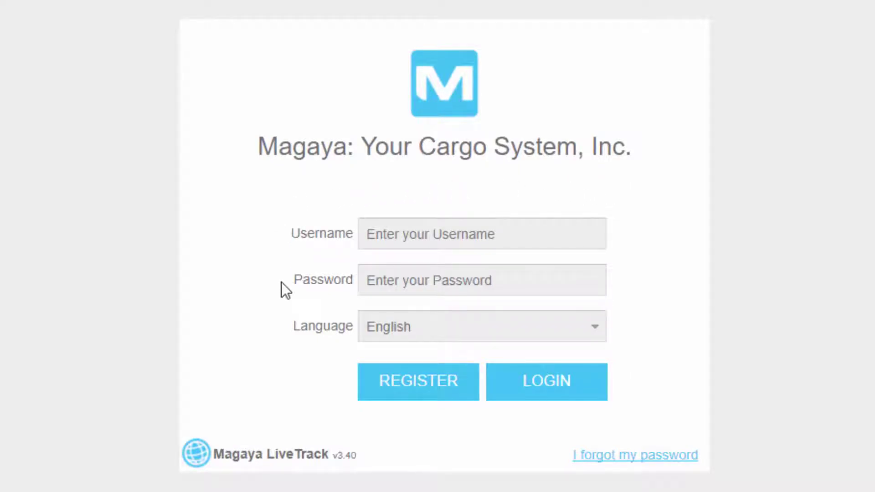
# Step: Log in to LiveTrack as the consignee, skip security questions, and browse the shipment Add menus
pyautogui.click(594, 329)
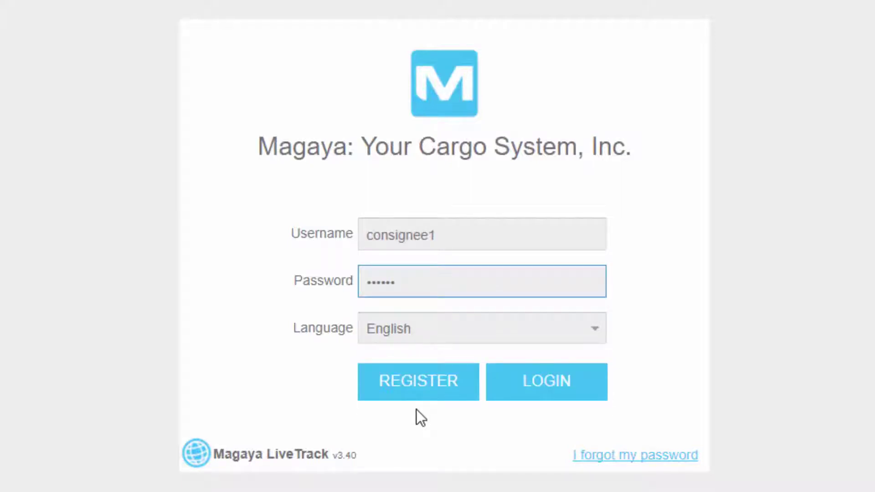
pyautogui.click(577, 400)
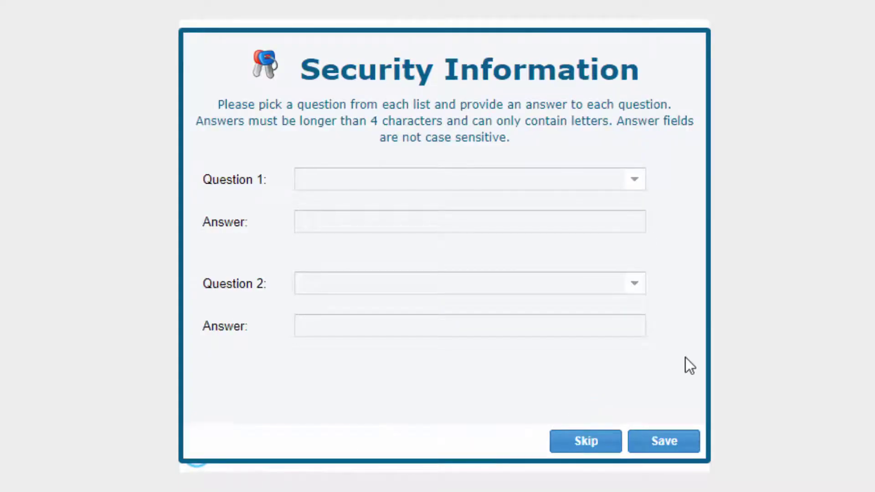
pyautogui.click(608, 447)
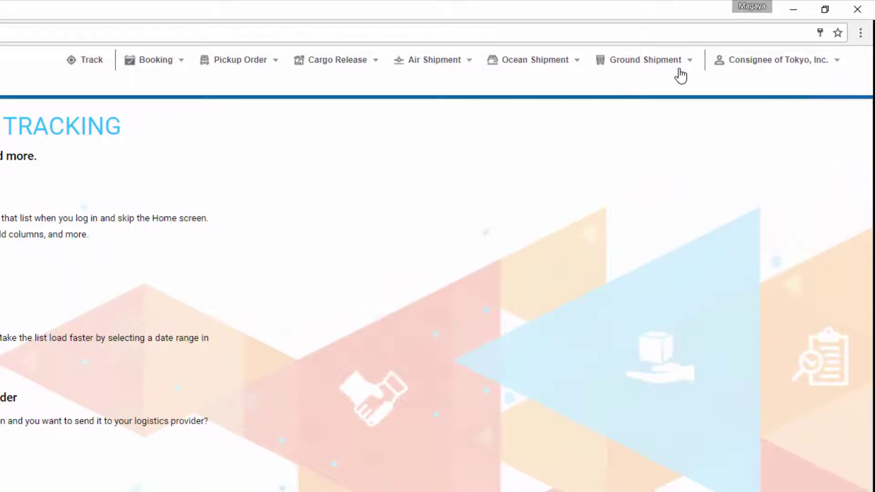
pyautogui.click(575, 60)
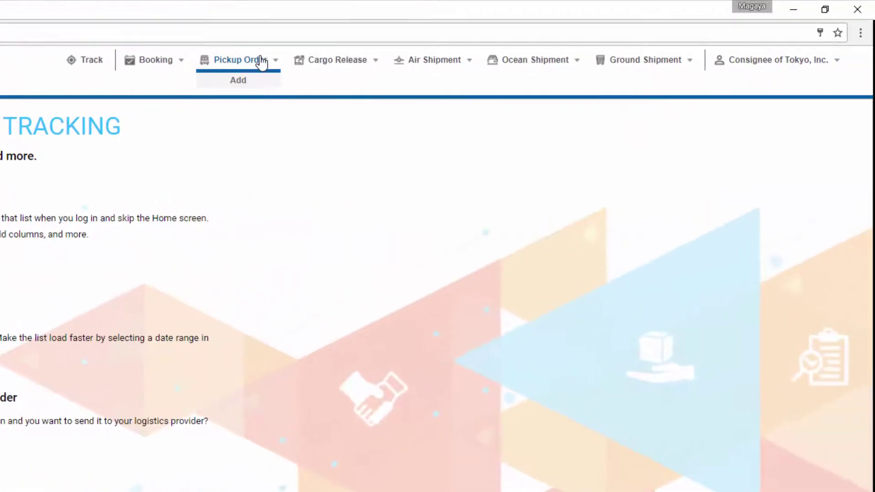
# Step: Track Shipment OEH-1006 by transaction number, review its ocean details, then close the tab
pyautogui.click(103, 67)
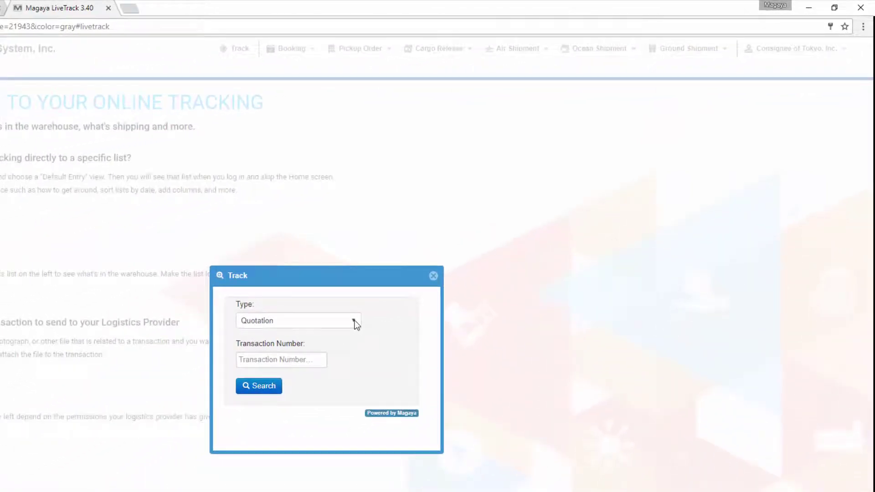
pyautogui.click(355, 321)
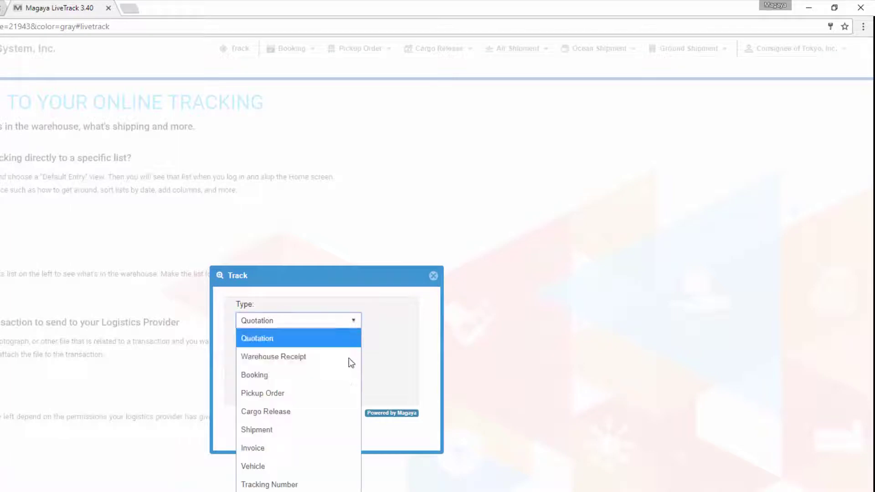
pyautogui.click(338, 428)
pyautogui.click(289, 359)
pyautogui.write('OEH-1006')
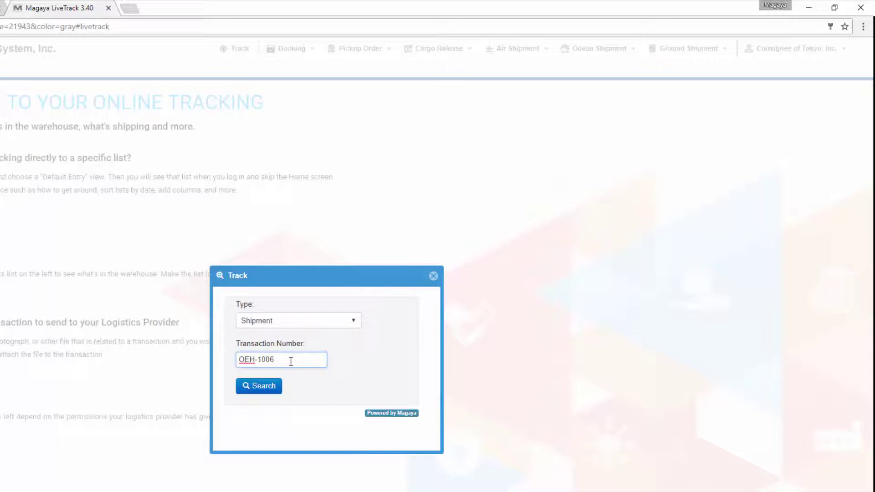
pyautogui.click(278, 385)
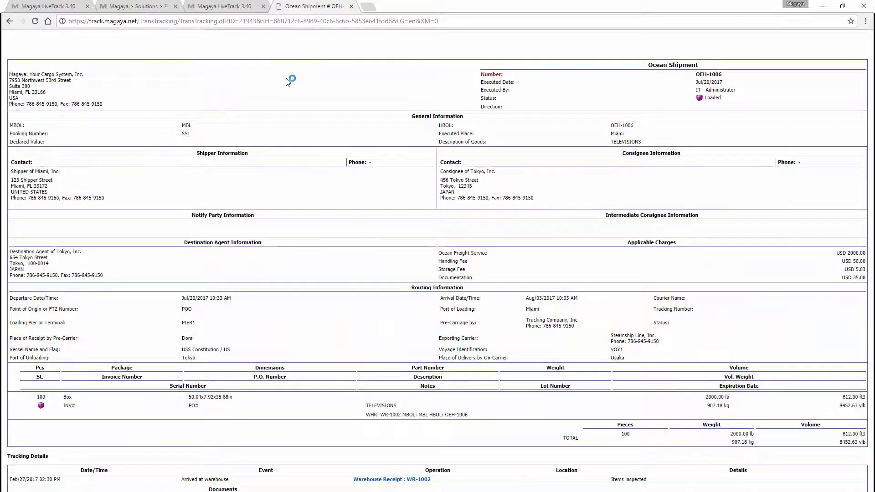
pyautogui.hotkey('ctrl', 'w')
# Step: Review the Default Entry and Format Date options in the account's display settings
pyautogui.click(851, 46)
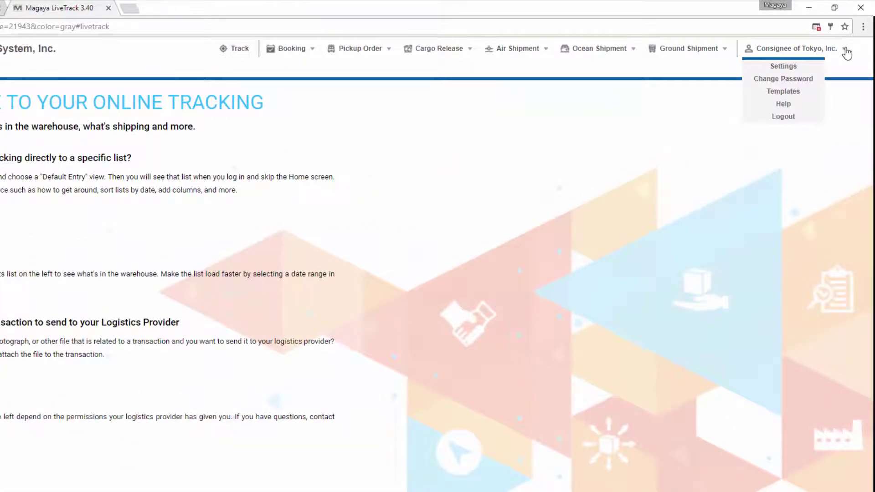
pyautogui.click(814, 69)
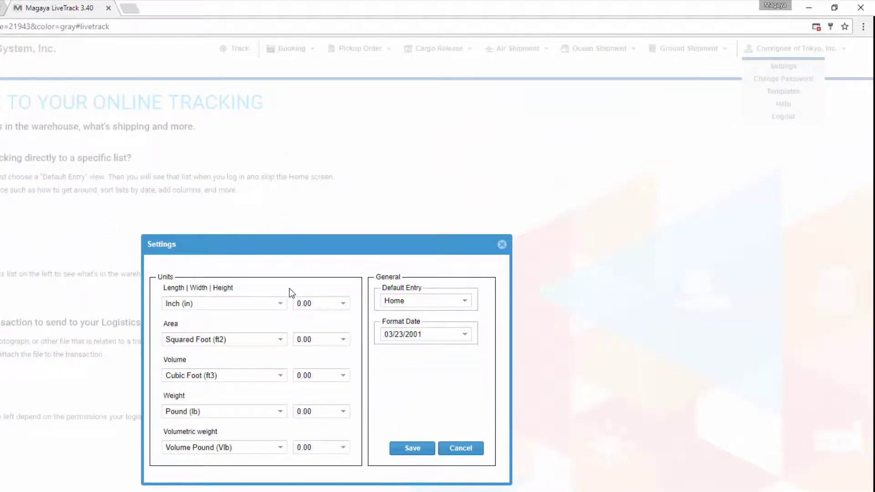
pyautogui.click(465, 302)
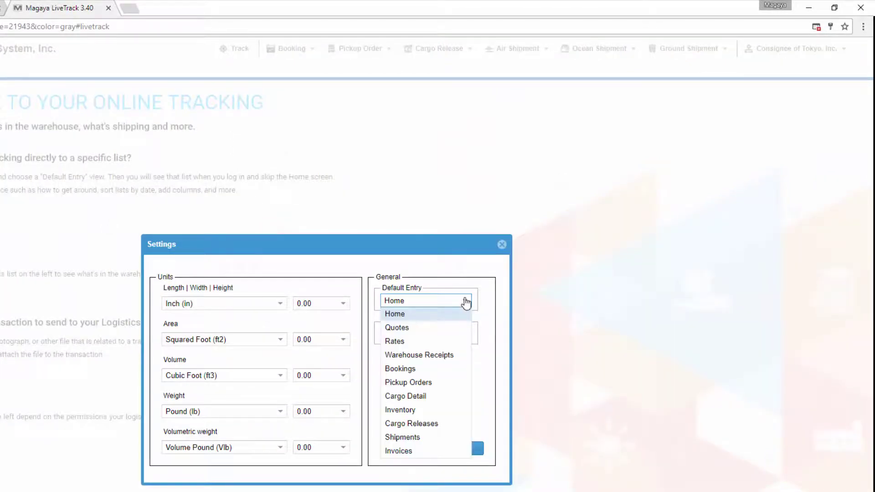
pyautogui.click(468, 335)
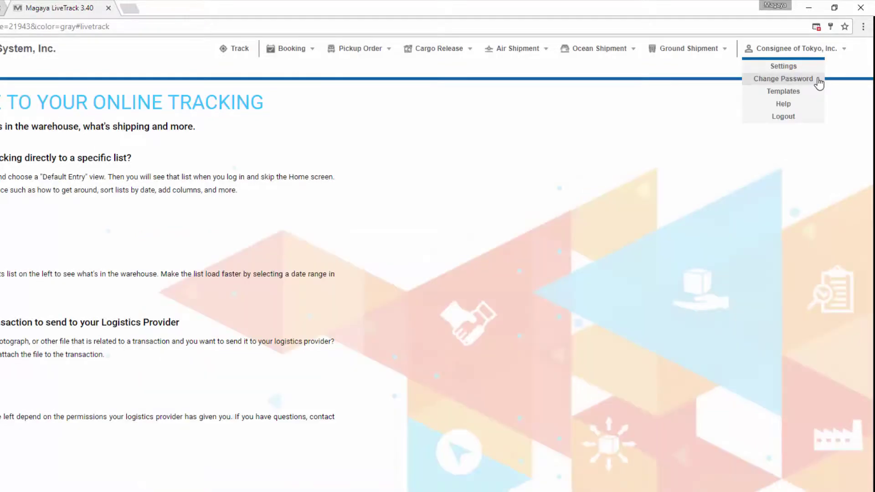
# Step: Open and dismiss Change Password, then check template transaction types in Templates
pyautogui.click(817, 83)
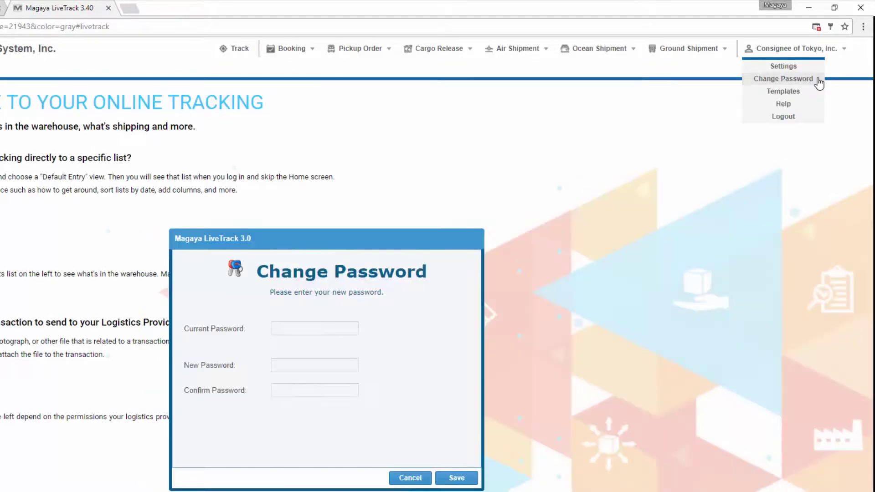
pyautogui.press('Escape')
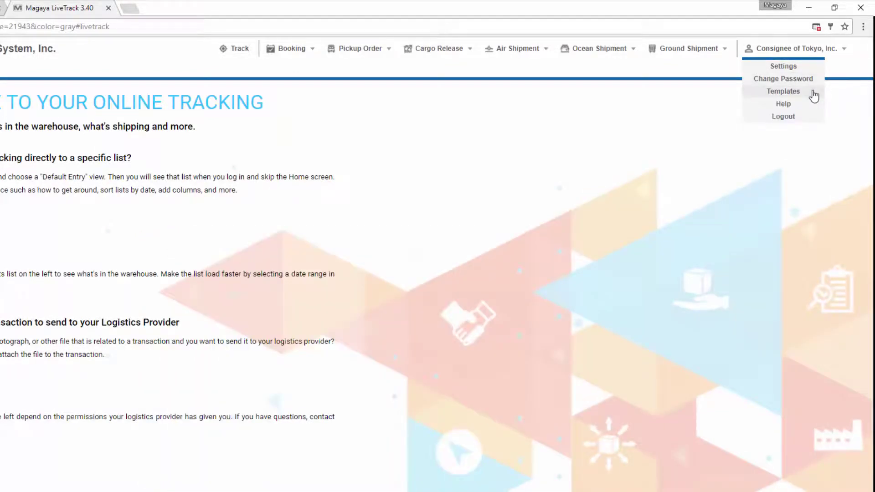
pyautogui.click(814, 96)
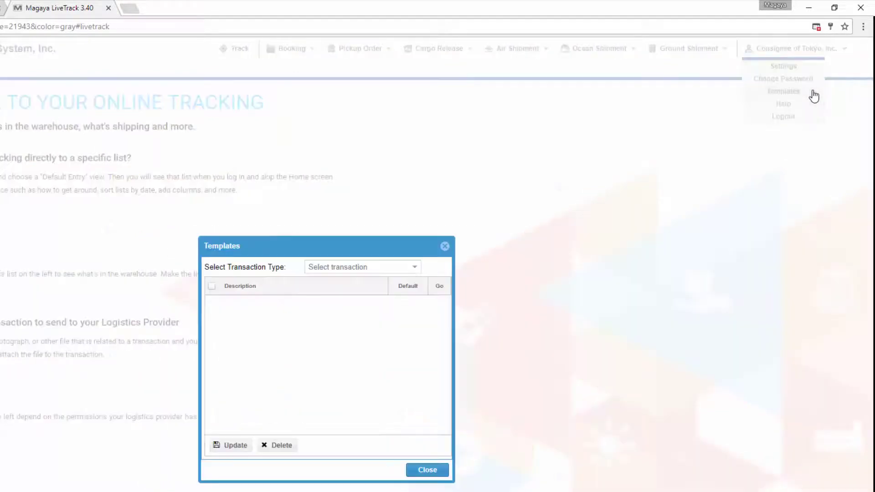
pyautogui.click(415, 268)
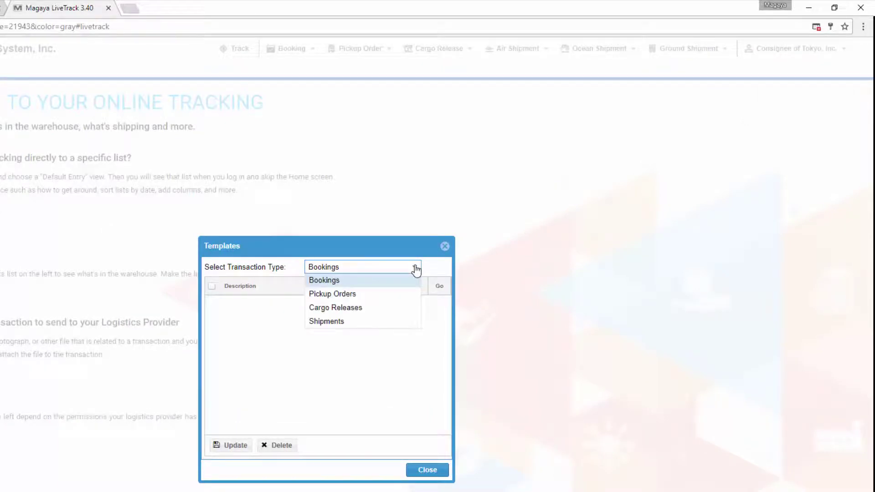
# Step: Close Templates, start a new ocean shipment, and view its save-as-template options
pyautogui.click(445, 246)
pyautogui.moveTo(622, 67)
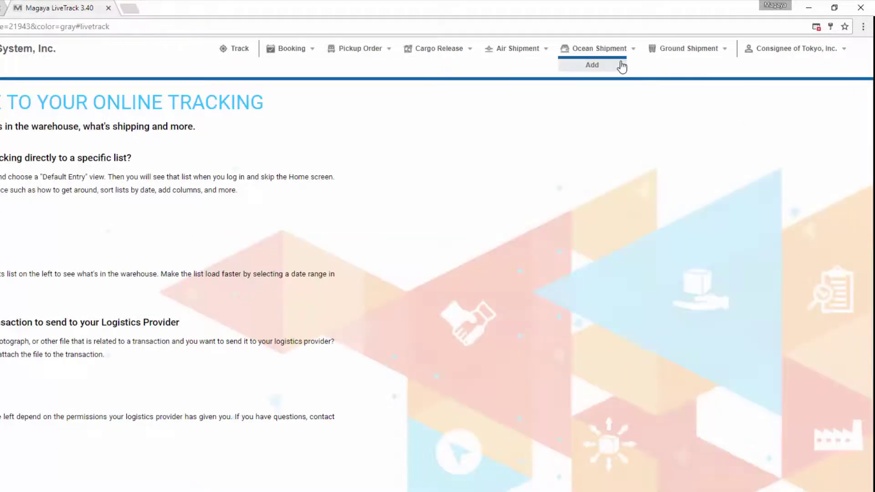
pyautogui.click(622, 66)
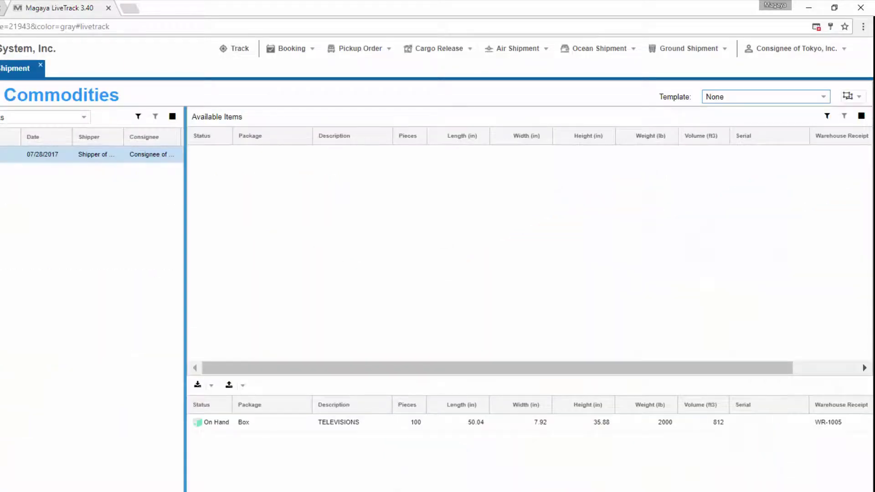
pyautogui.click(851, 96)
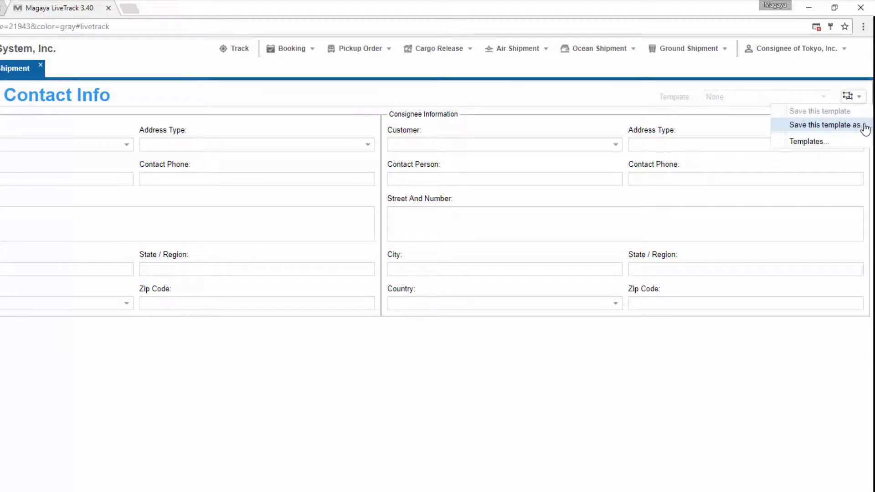
# Step: Show the templates saved for Shipments in the account's Templates manager
pyautogui.click(793, 49)
pyautogui.click(812, 94)
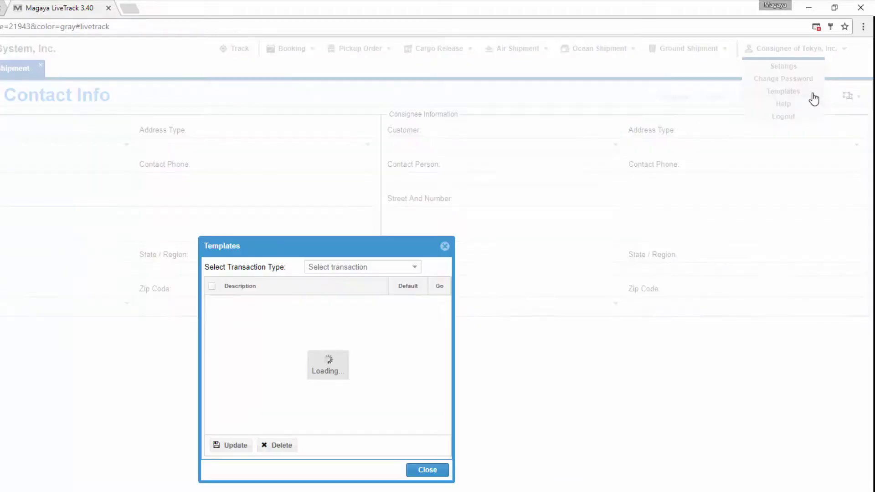
pyautogui.click(364, 267)
pyautogui.click(383, 325)
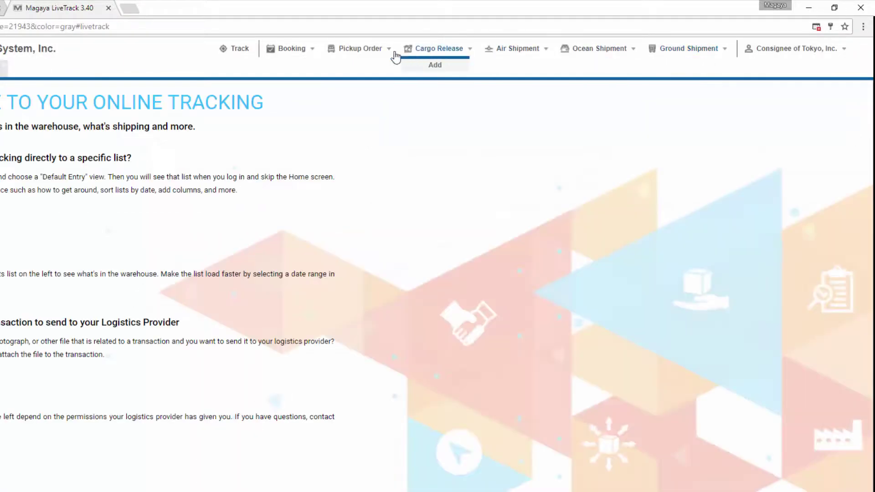
pyautogui.moveTo(303, 59)
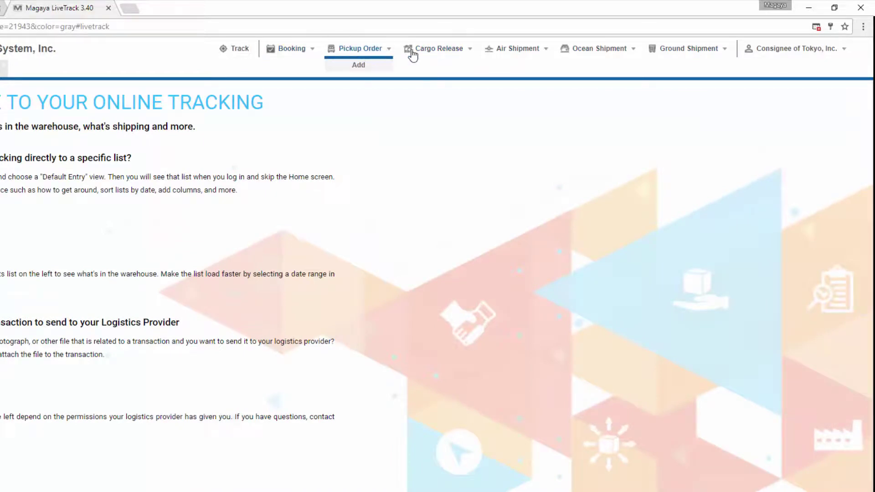
pyautogui.moveTo(450, 55)
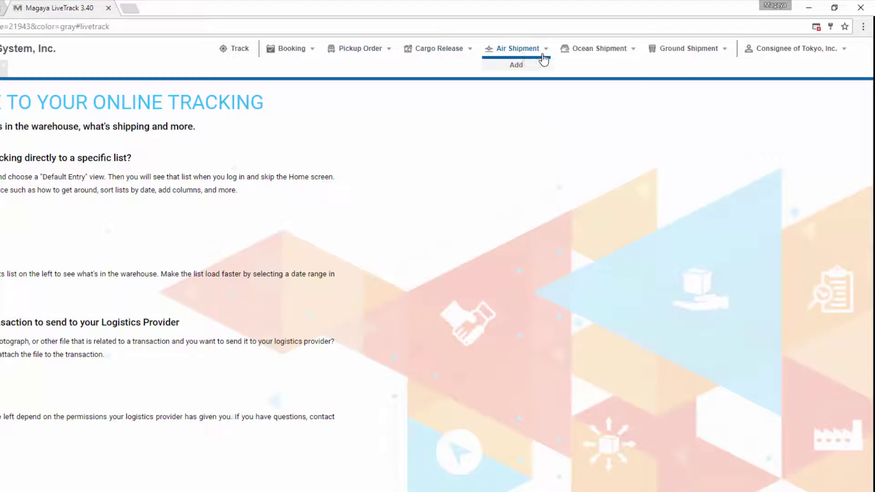
pyautogui.moveTo(615, 56)
pyautogui.moveTo(699, 55)
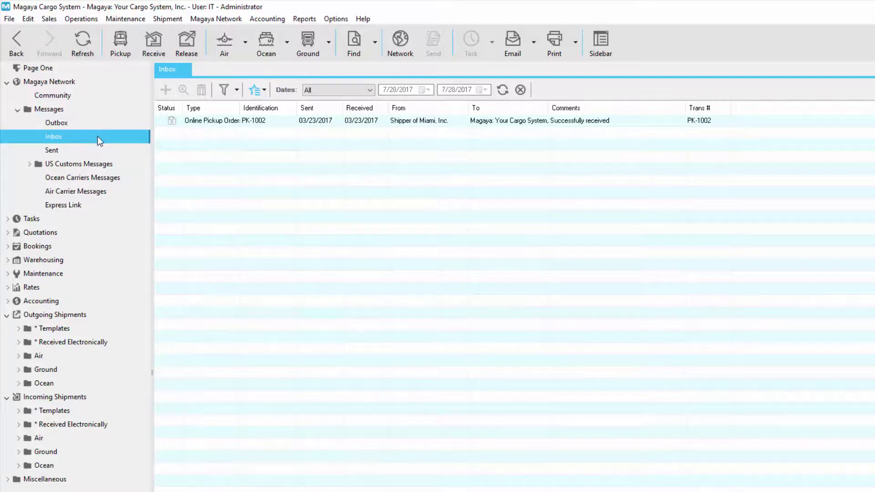
# Step: Select online pickup order PK-1002 in the Inbox and save it to the database
pyautogui.click(285, 120)
pyautogui.moveTo(240, 108); pyautogui.dragTo(257, 107)
pyautogui.rightClick(290, 119)
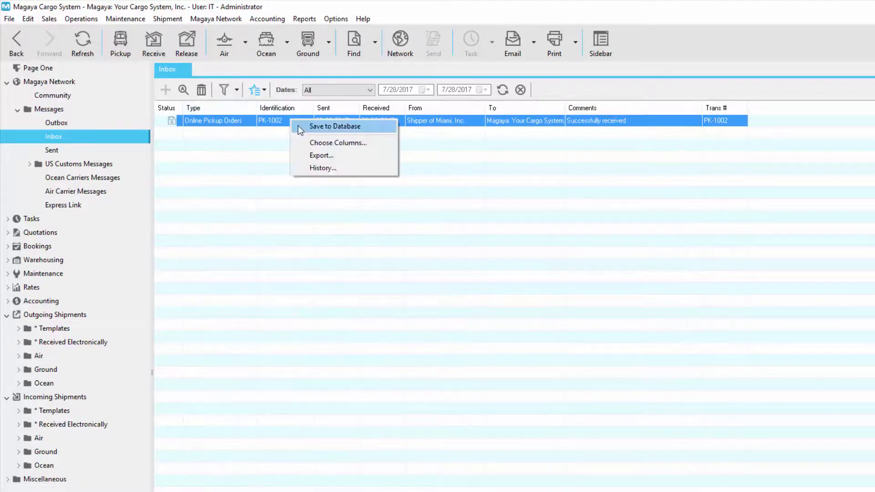
pyautogui.click(298, 125)
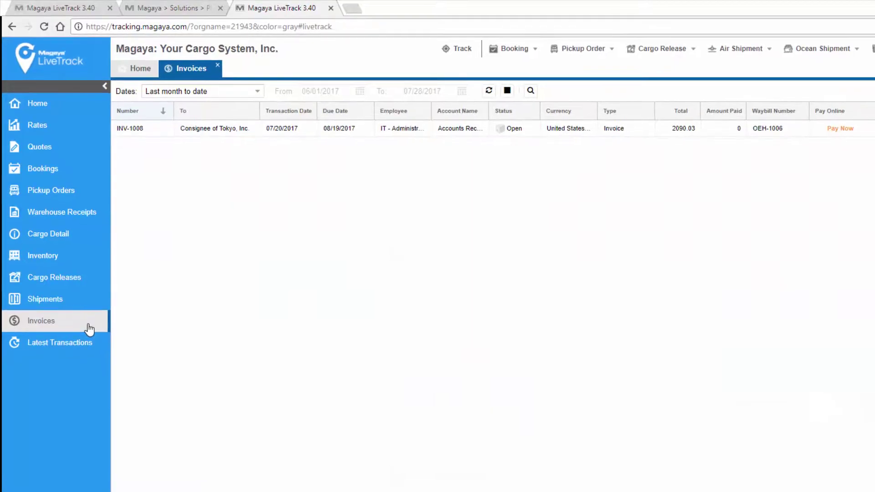
# Step: Open invoice INV-1008 from the Invoices list to view its details
pyautogui.doubleClick(258, 128)
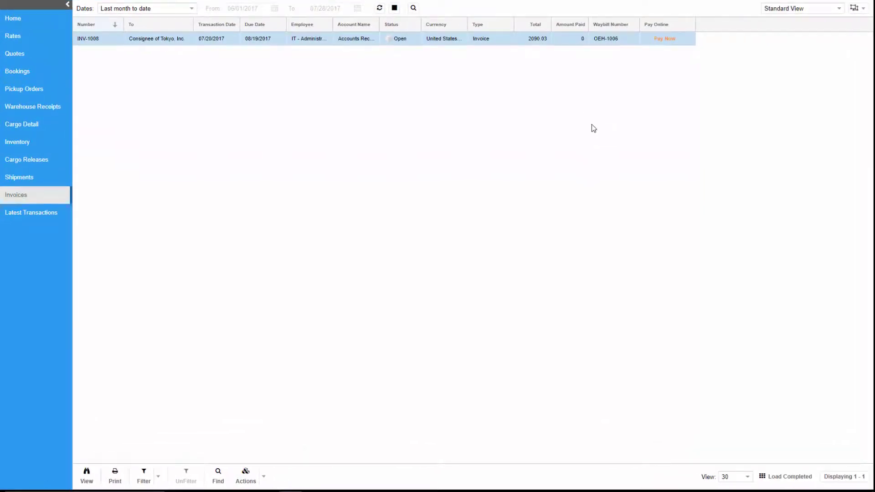
# Step: Check invoice date range options, then export and download the list as Invoices List.csv
pyautogui.click(192, 9)
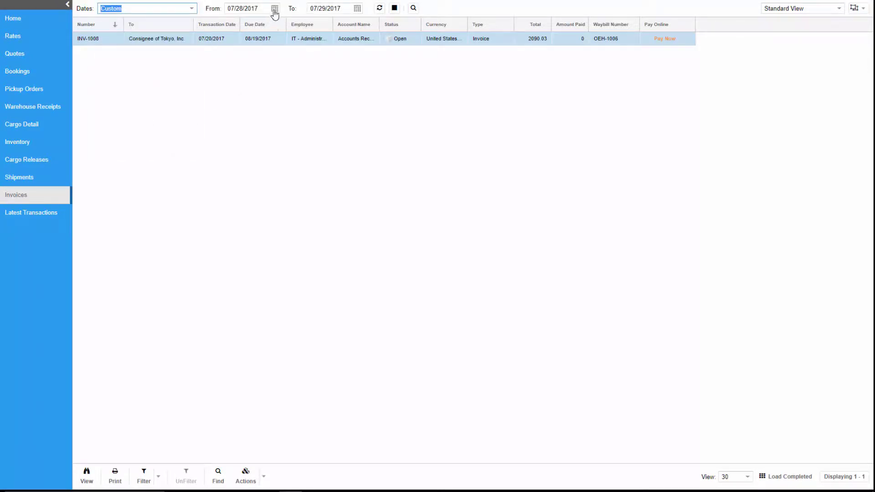
pyautogui.click(275, 9)
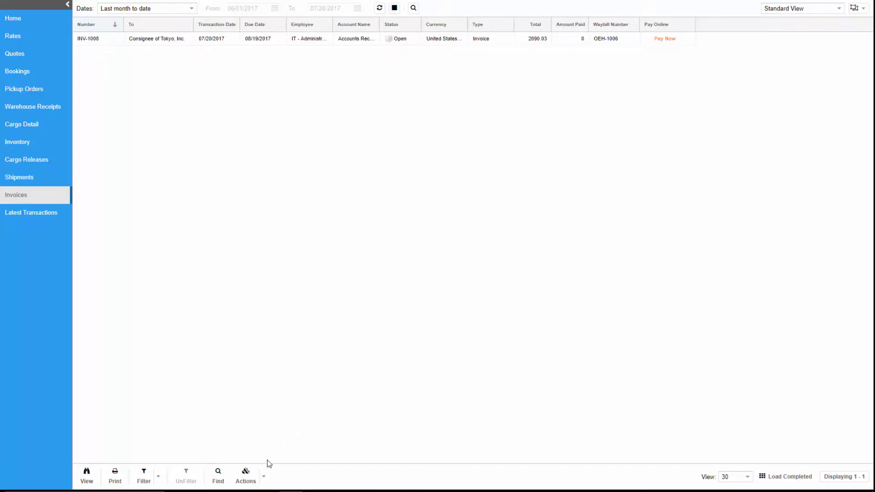
pyautogui.click(265, 477)
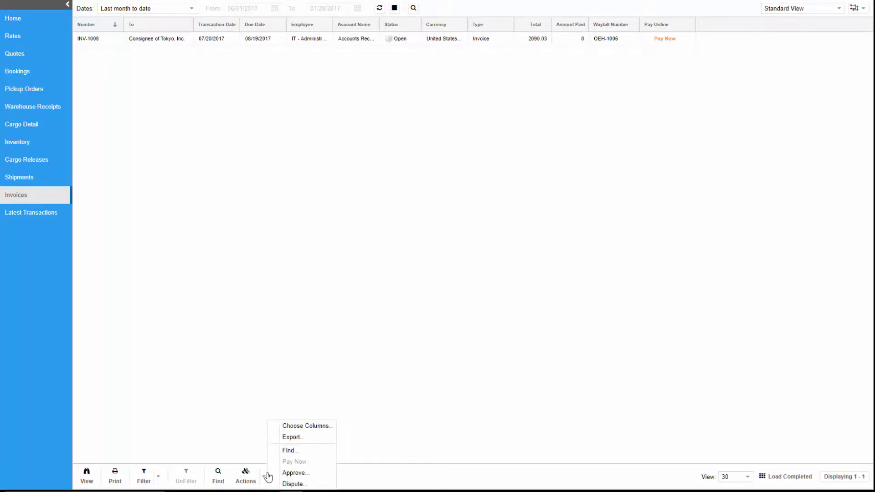
pyautogui.click(316, 439)
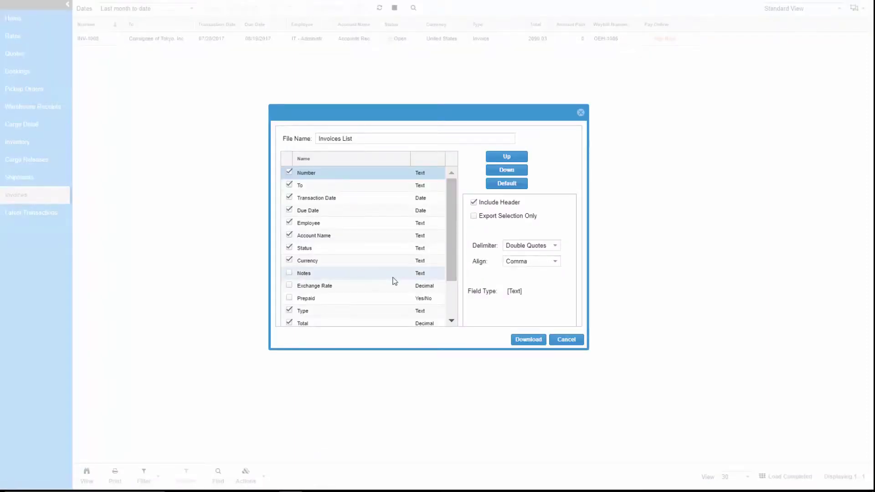
pyautogui.click(536, 341)
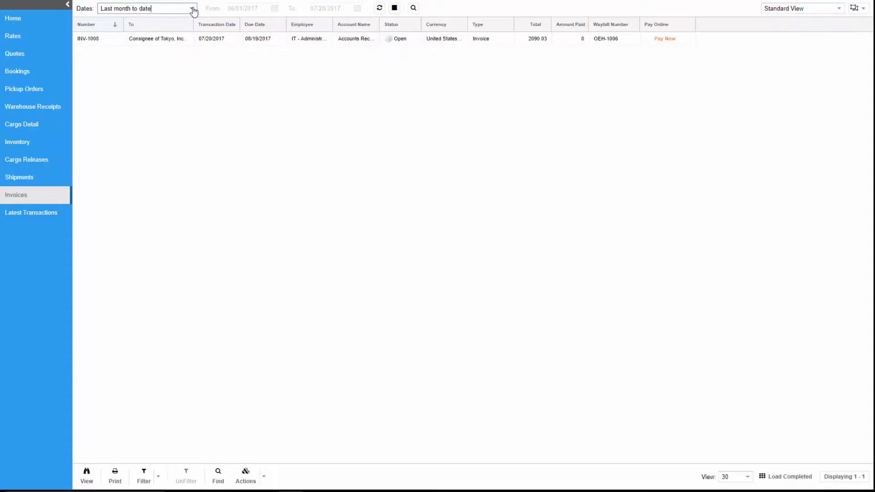
# Step: Review date, advanced filter and column options, then choose Save this View as for the invoices list
pyautogui.click(192, 8)
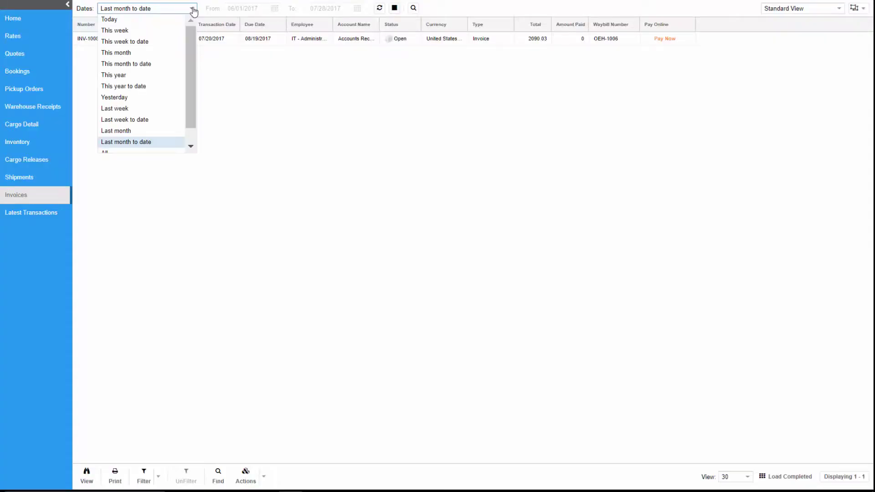
pyautogui.click(158, 476)
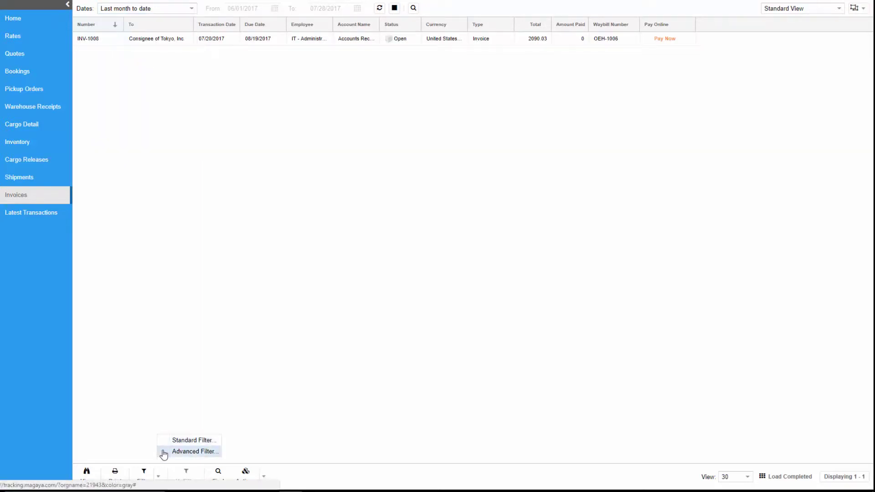
pyautogui.click(182, 451)
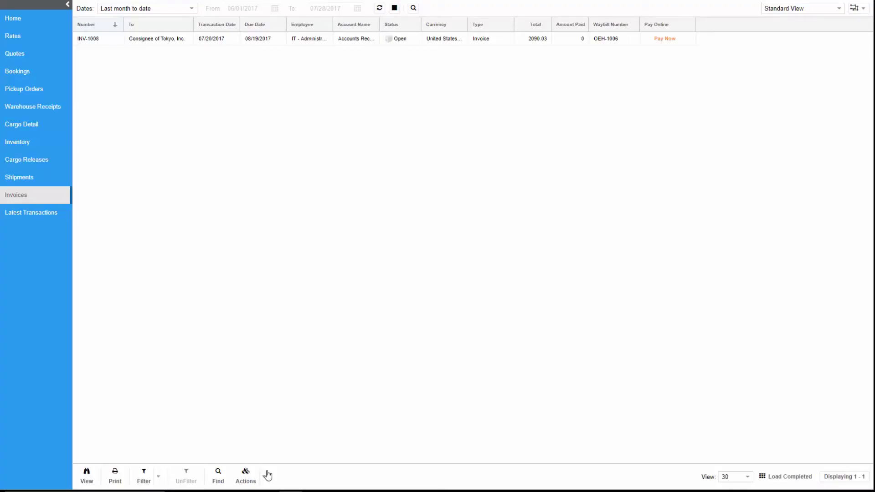
pyautogui.click(266, 476)
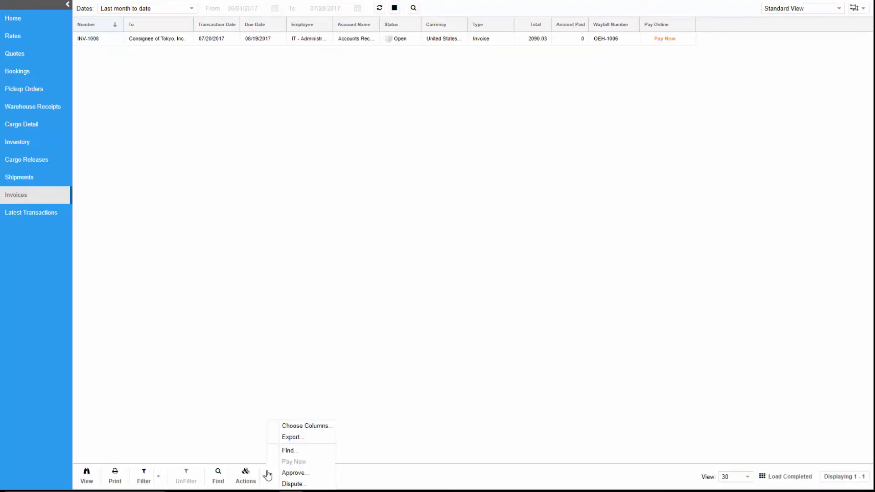
pyautogui.click(331, 433)
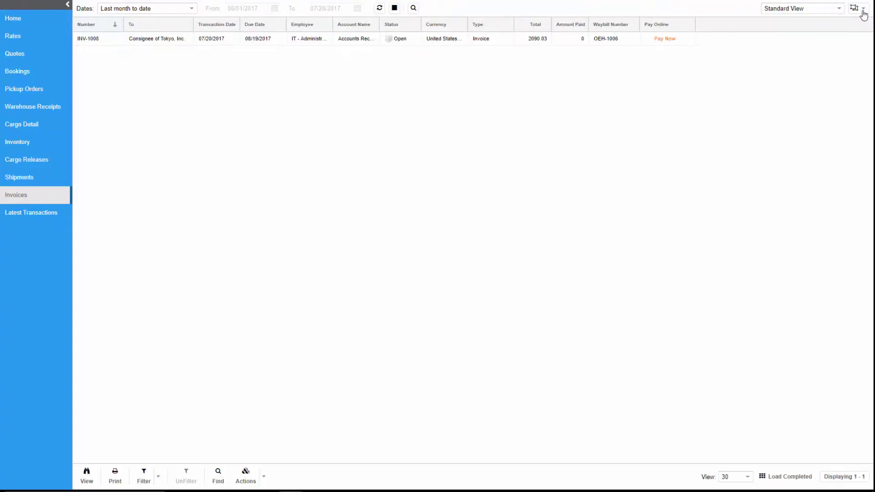
pyautogui.click(863, 9)
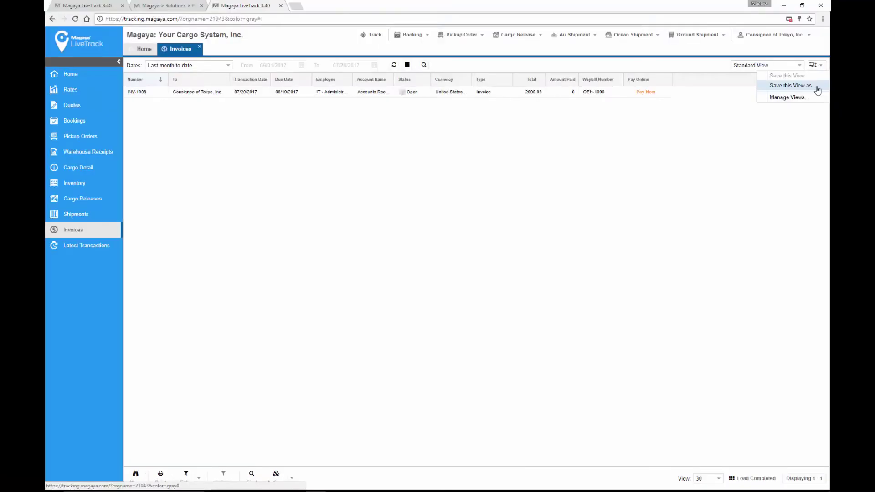
pyautogui.click(829, 31)
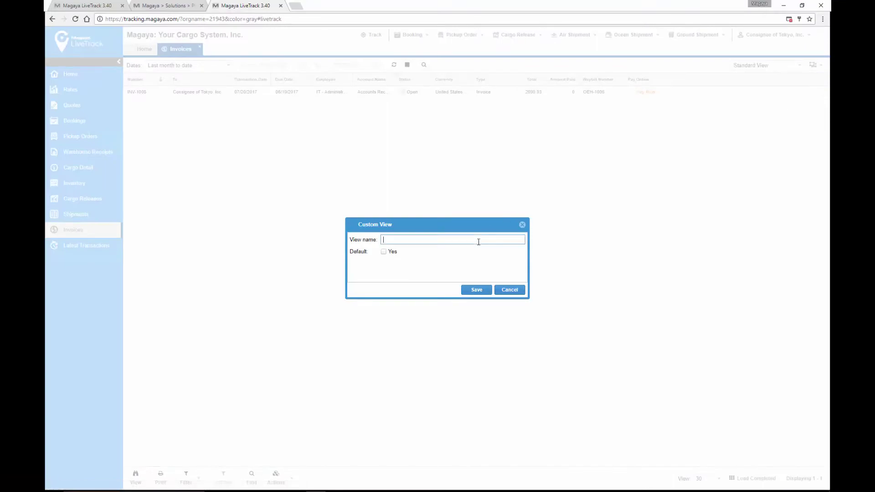